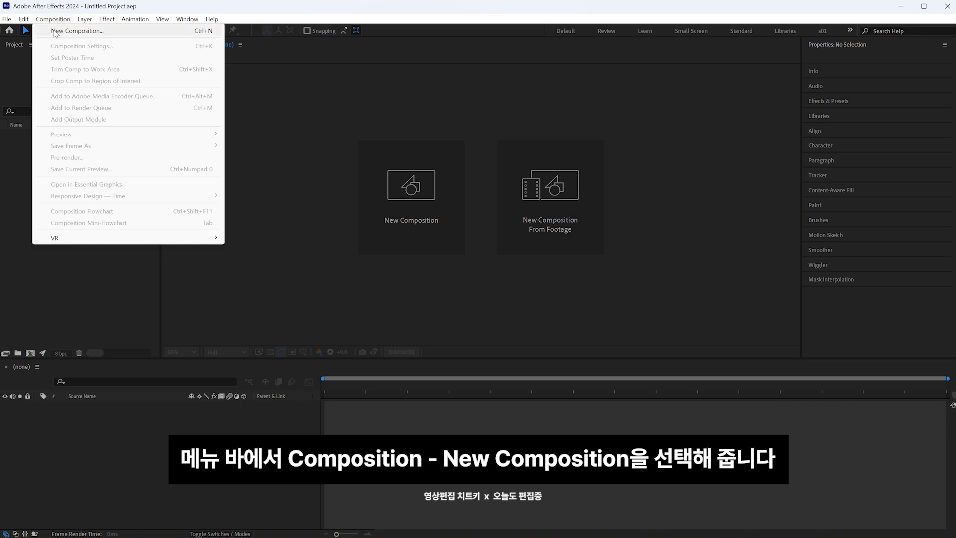
# - Start a new composition named "text up final" with a width of 1920 px and a height of 1080 px
pyautogui.click(54, 31)
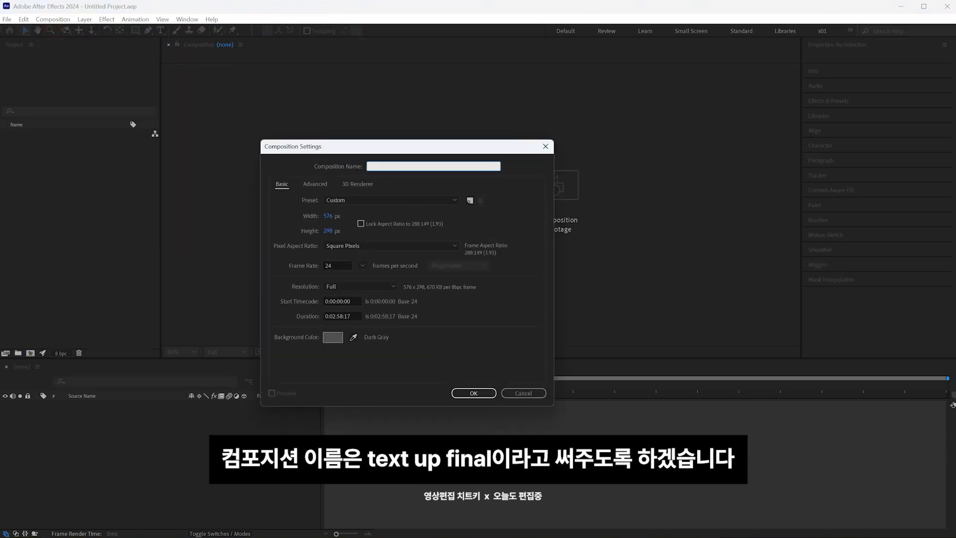
pyautogui.write('text up final')
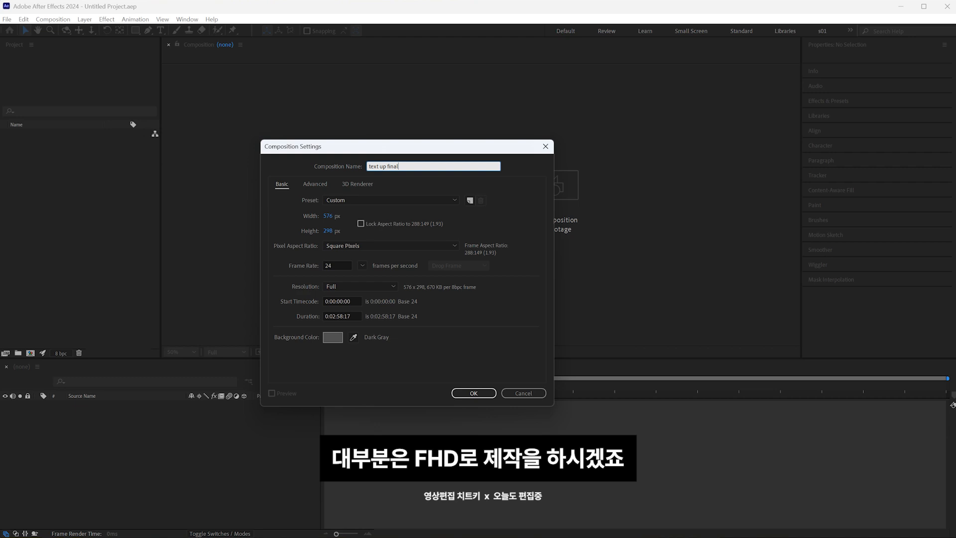
pyautogui.press('Tab')
pyautogui.write('192')
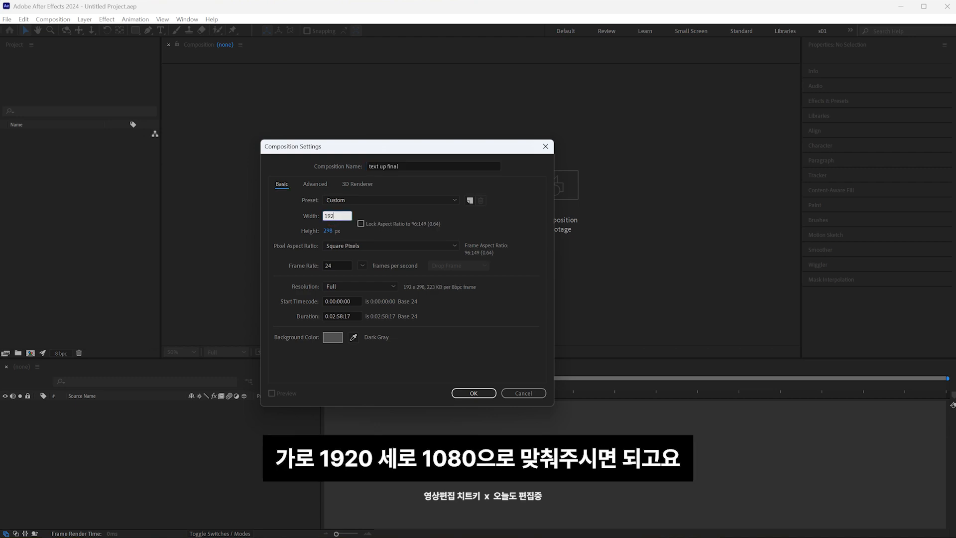
pyautogui.write('0')
pyautogui.click(332, 231)
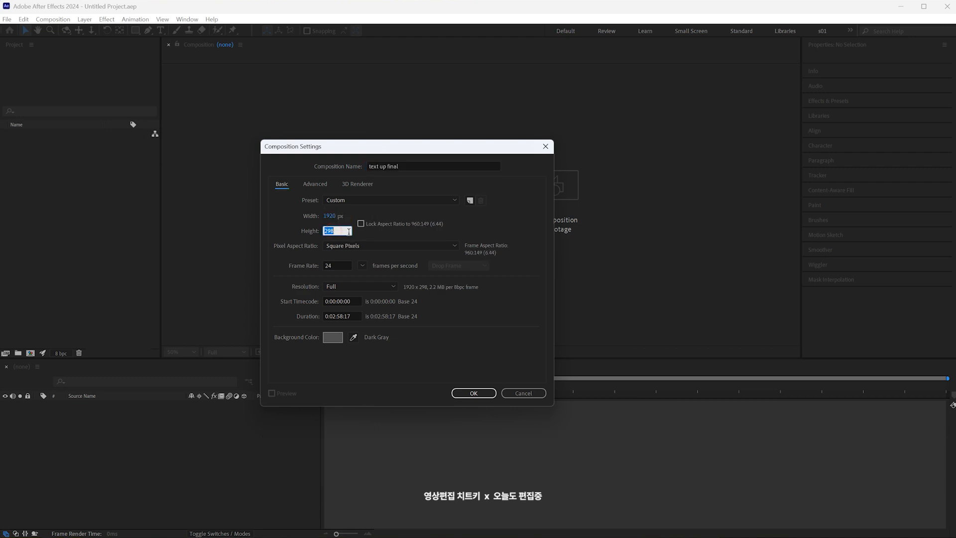
pyautogui.write('1080')
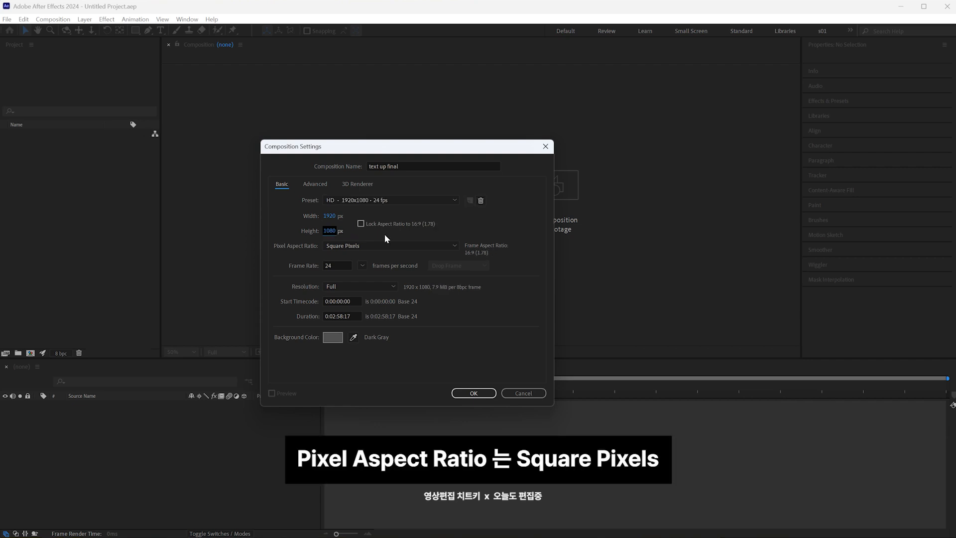
# - Set the composition's pixel aspect ratio to Square Pixels and its frame rate to 24 frames per second
pyautogui.click(389, 244)
pyautogui.click(389, 255)
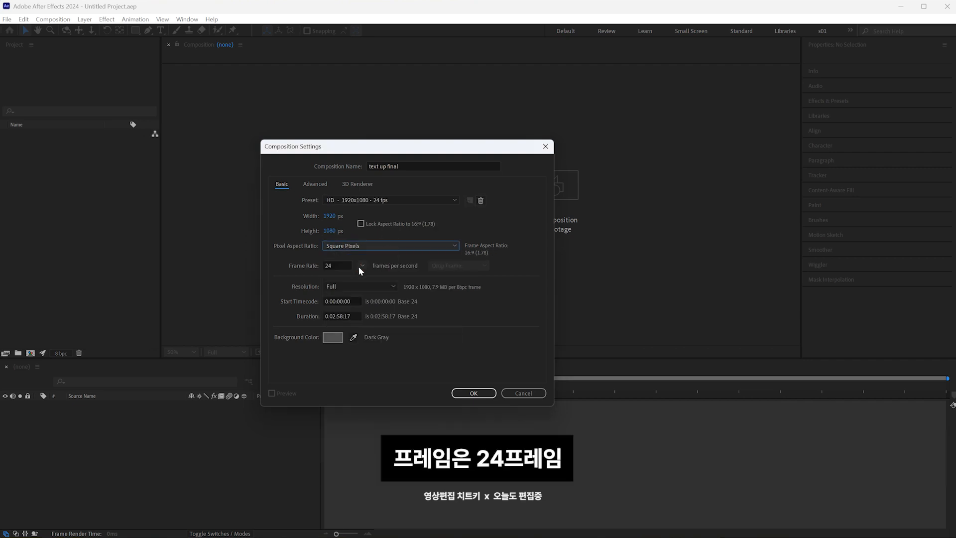
pyautogui.click(335, 266)
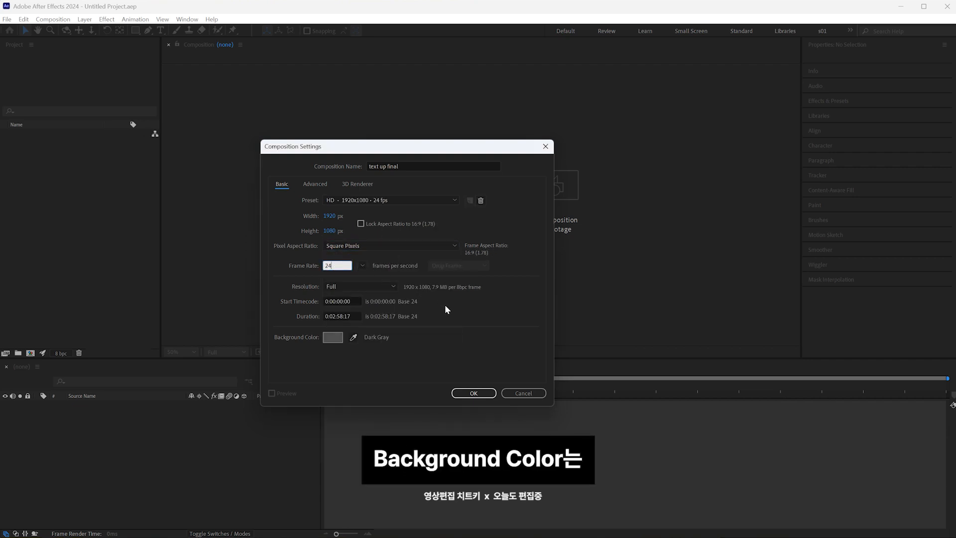
pyautogui.click(310, 346)
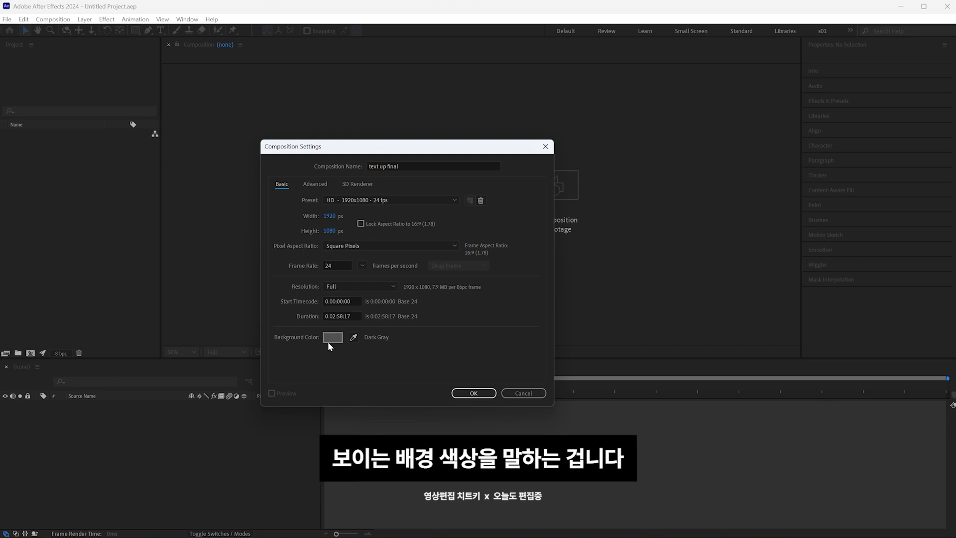
# - Give the composition a black background and a 5-second duration, and create it
pyautogui.click(332, 338)
pyautogui.moveTo(322, 316); pyautogui.dragTo(243, 385)
pyautogui.click(493, 247)
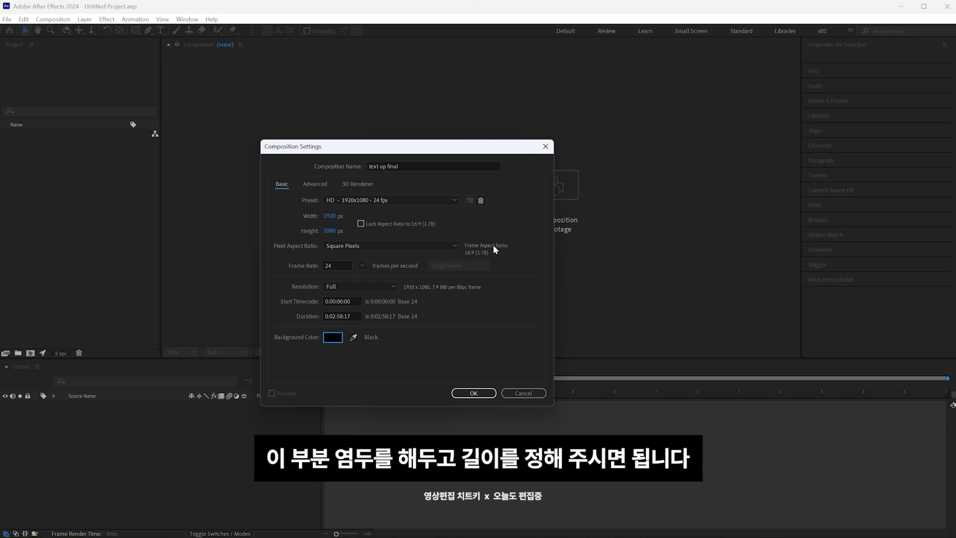
pyautogui.click(348, 313)
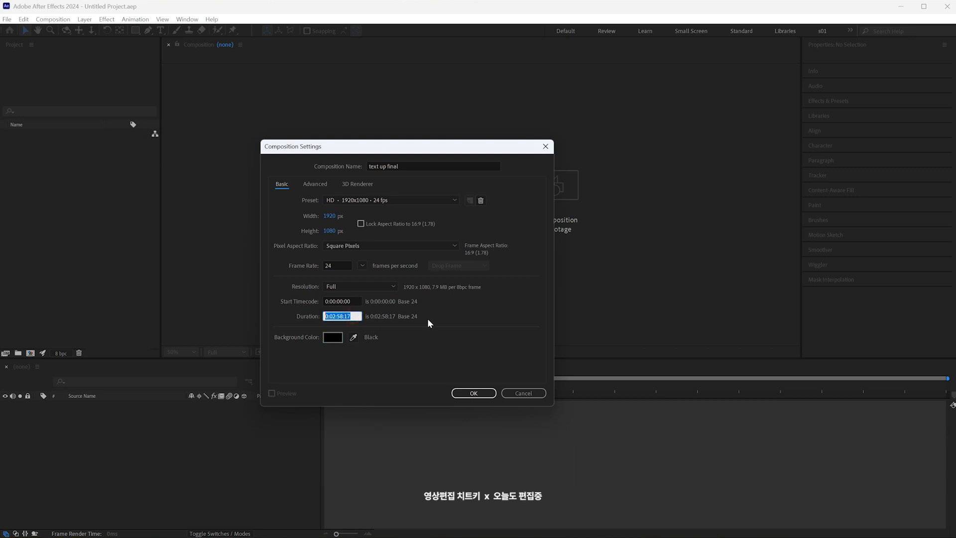
pyautogui.write('5.0')
pyautogui.click(471, 393)
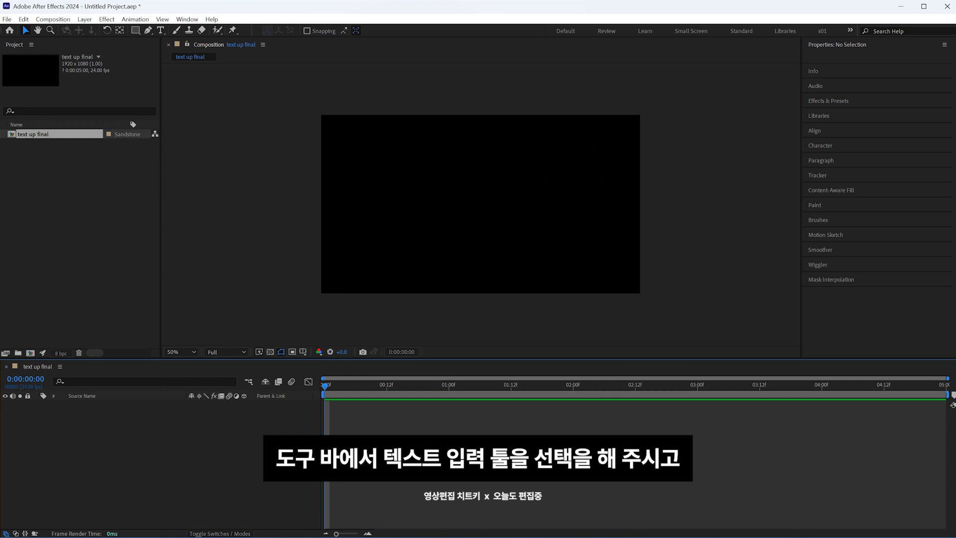
# - Add a text layer reading "올라오는 자막" in the composition
pyautogui.click(162, 31)
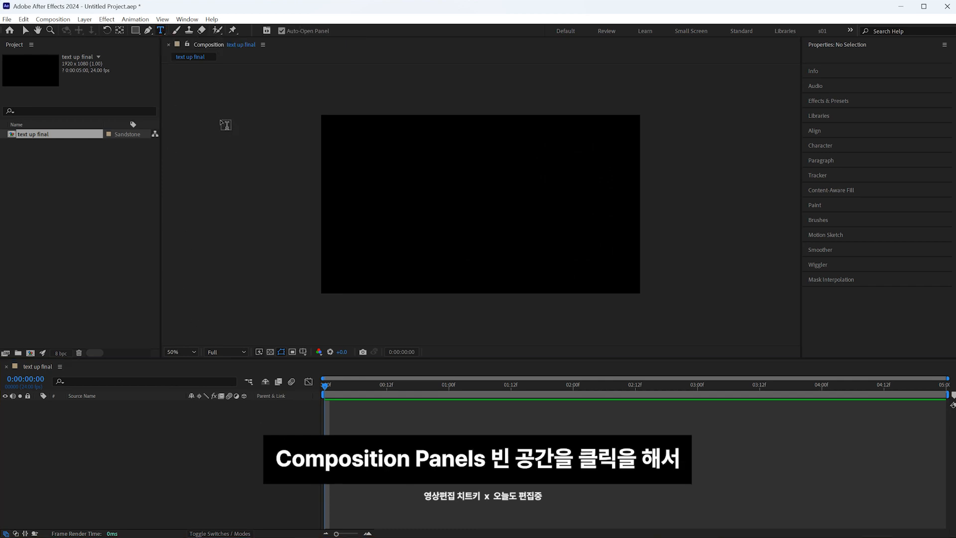
pyautogui.click(409, 204)
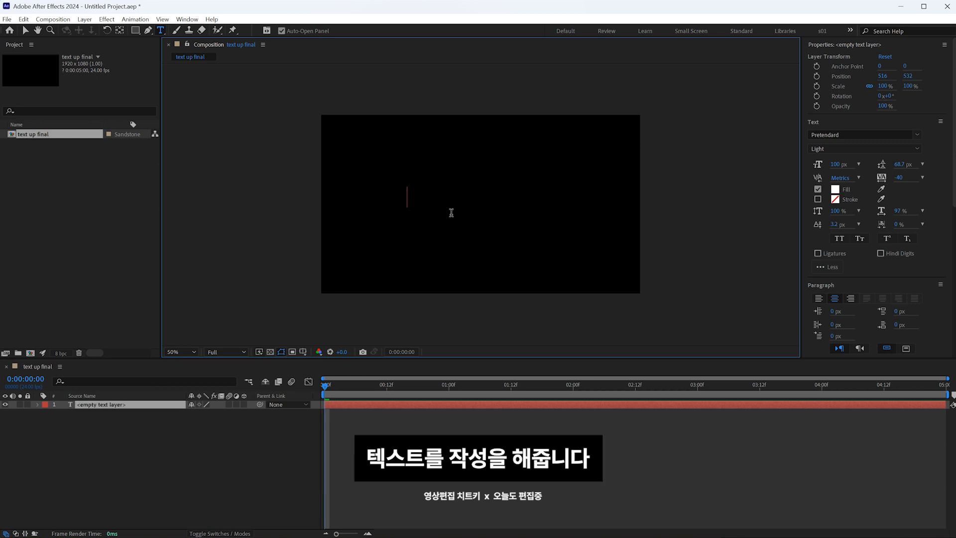
pyautogui.write('올라오는 자막')
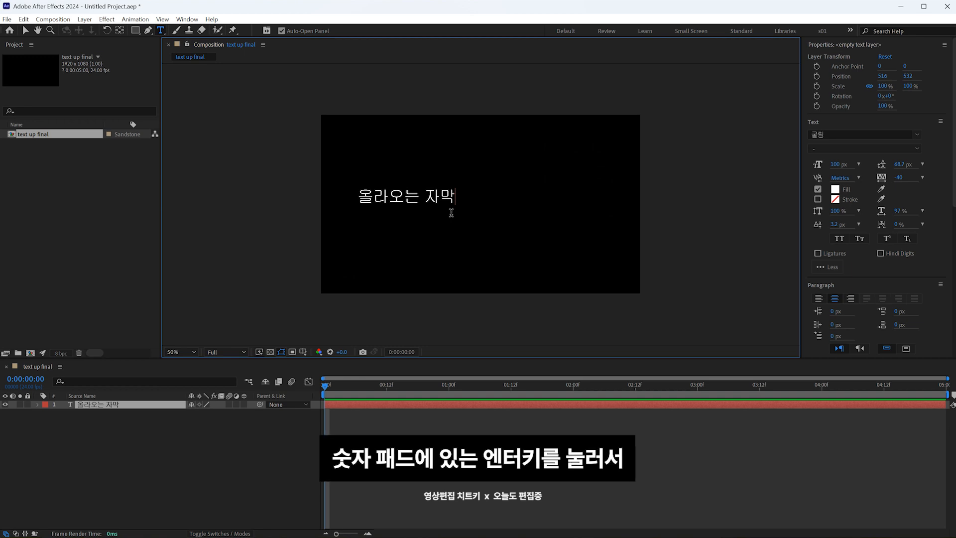
pyautogui.press('Escape')
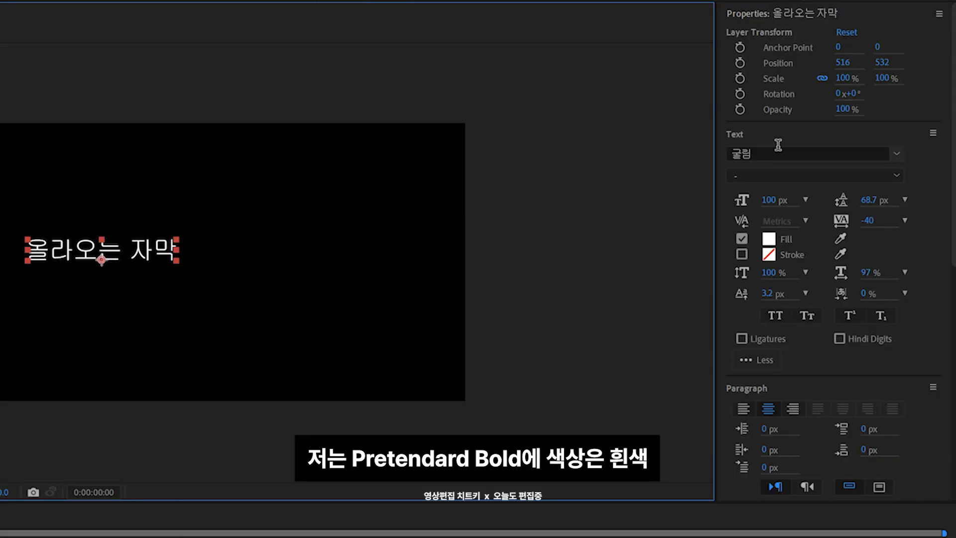
# - Change the text layer's font to Pretendard Bold
pyautogui.click(857, 135)
pyautogui.write('pre')
pyautogui.press('Down')
pyautogui.press('Down')
pyautogui.press('Down')
pyautogui.press('Down')
pyautogui.press('Down')
pyautogui.press('Down')
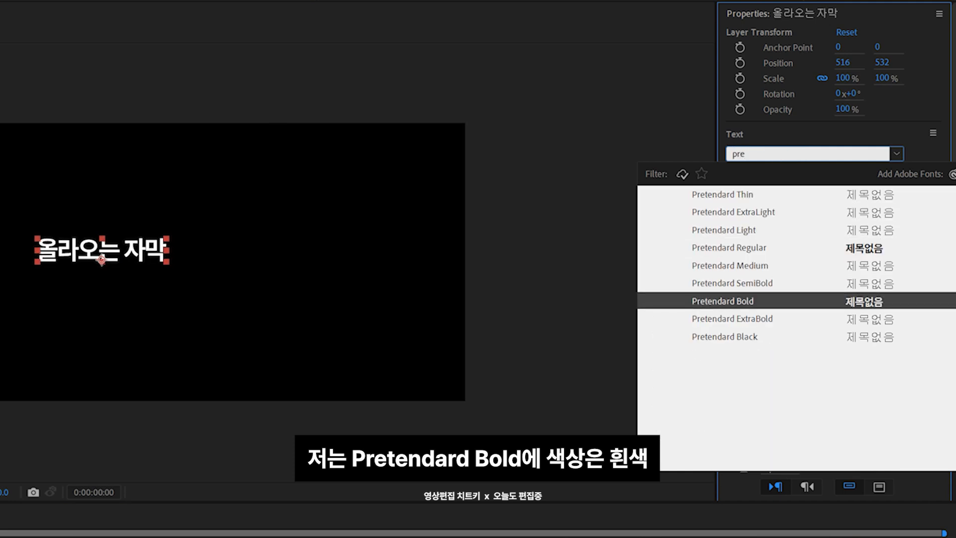
pyautogui.press('Return')
# - Set the text's size to 130 px and its tracking to -20, with a white FFFFFF fill
pyautogui.click(778, 204)
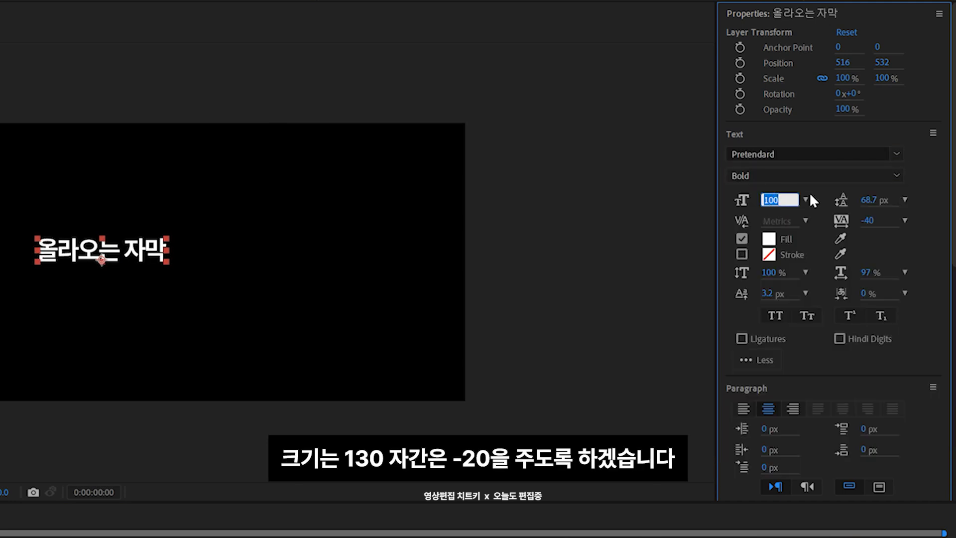
pyautogui.write('130')
pyautogui.press('Return')
pyautogui.click(869, 221)
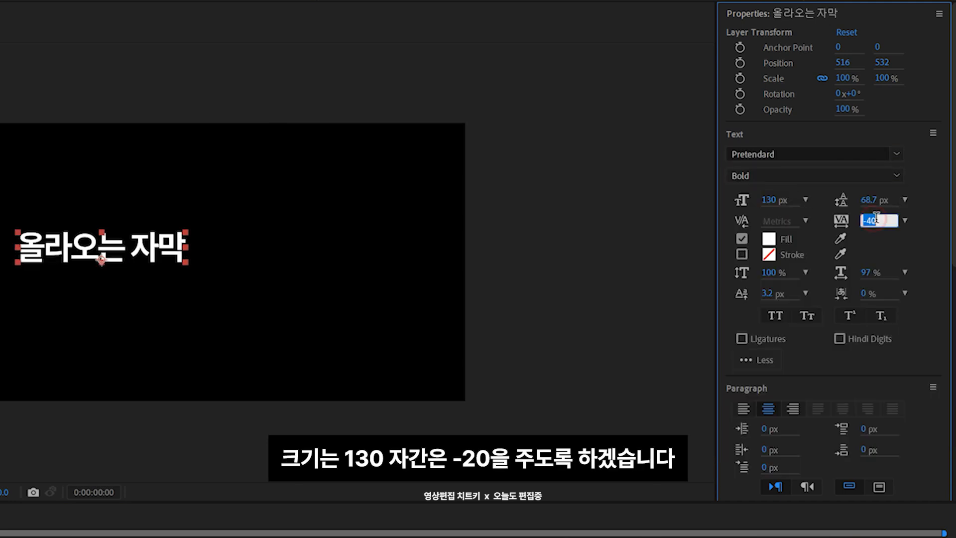
pyautogui.write('-20')
pyautogui.press('Return')
pyautogui.click(769, 240)
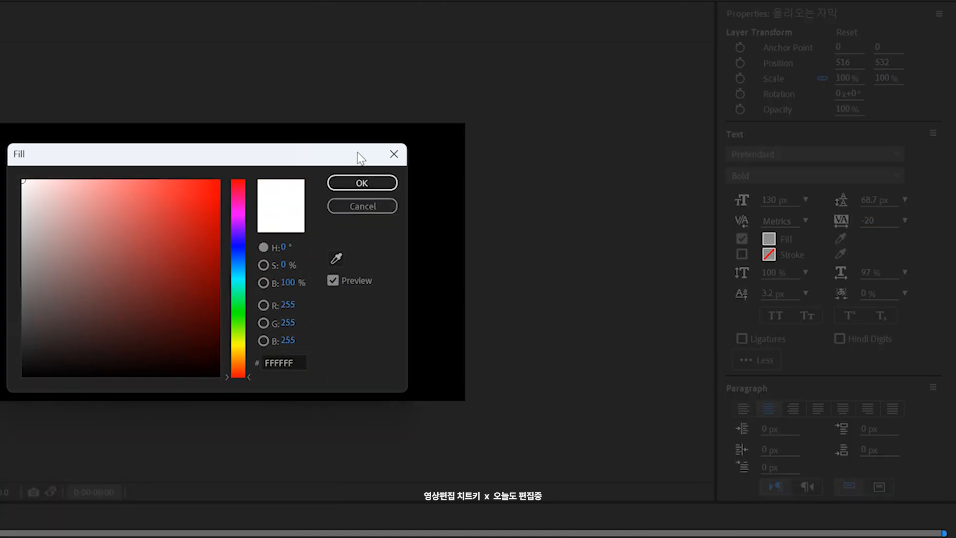
pyautogui.click(362, 183)
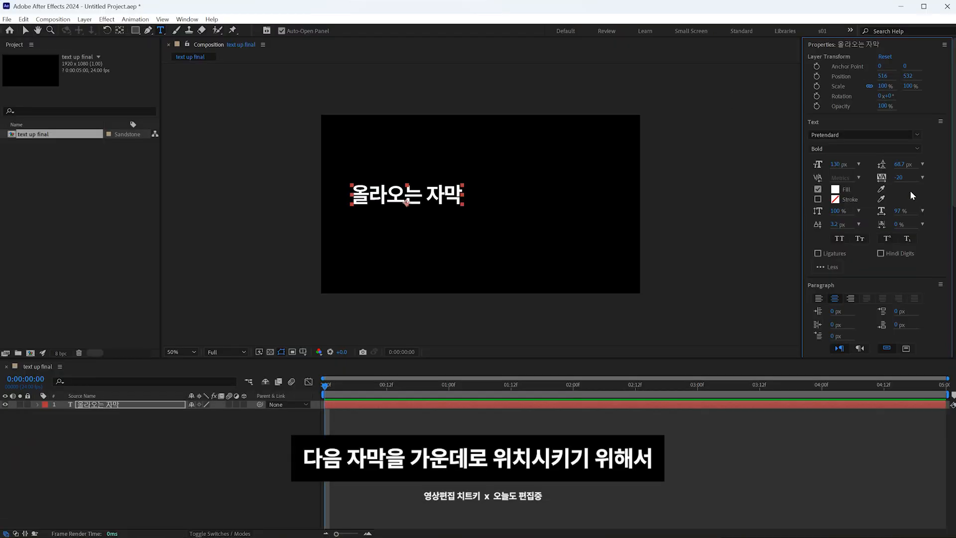
# - Center the text layer horizontally and vertically relative to the composition, and return to the Selection tool
pyautogui.click(852, 45)
pyautogui.click(824, 118)
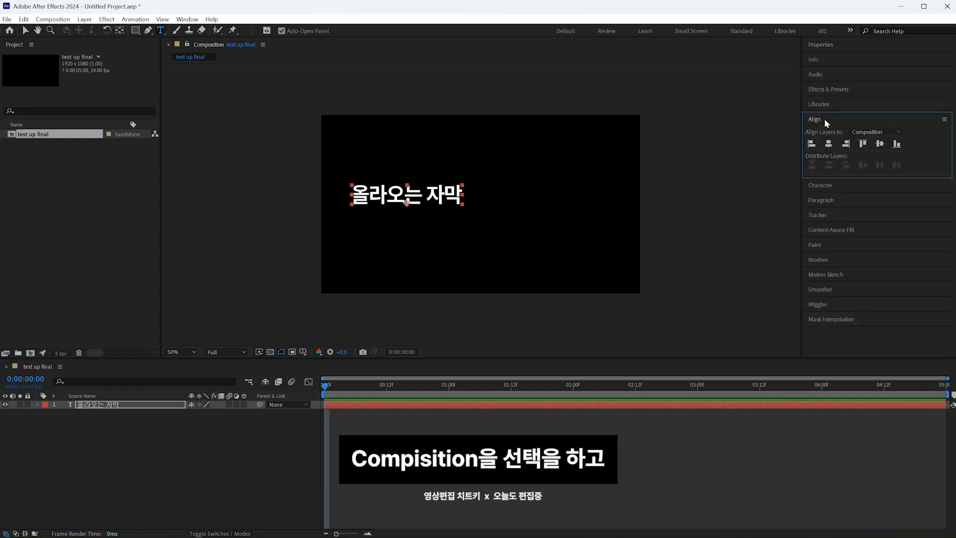
pyautogui.click(878, 132)
pyautogui.click(886, 151)
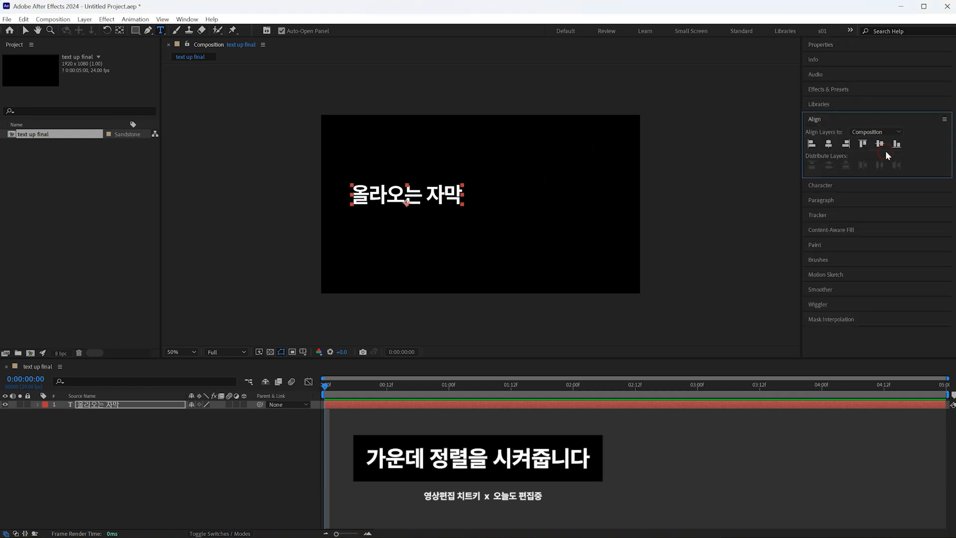
pyautogui.click(829, 144)
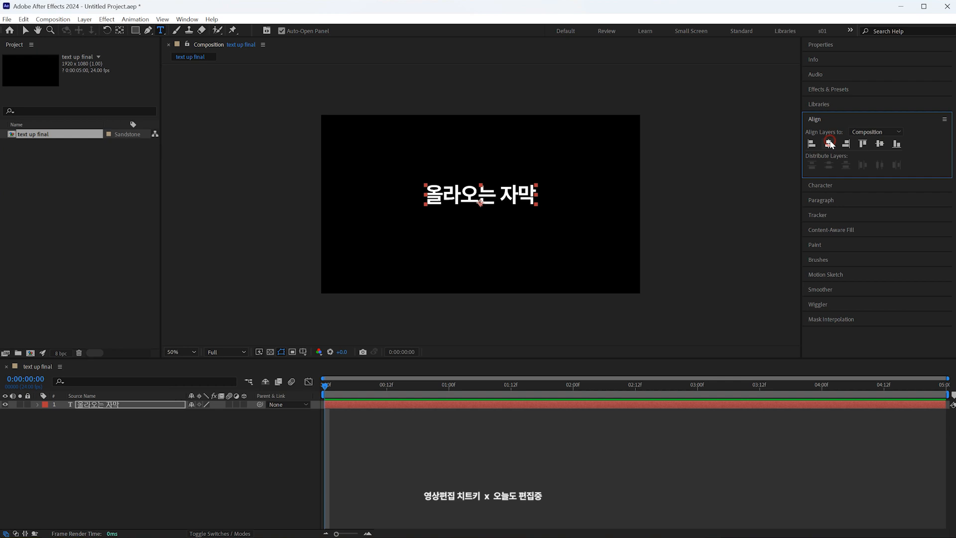
pyautogui.click(880, 144)
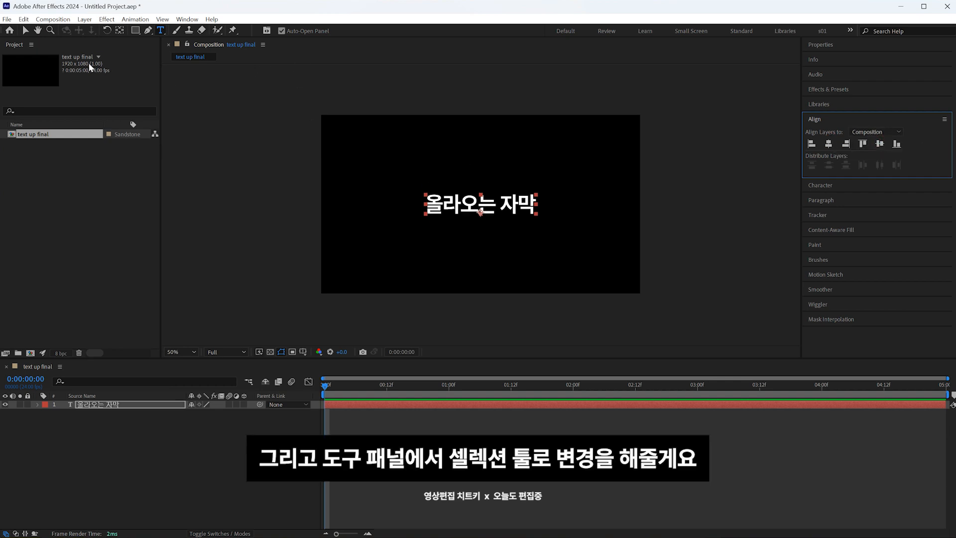
pyautogui.click(26, 31)
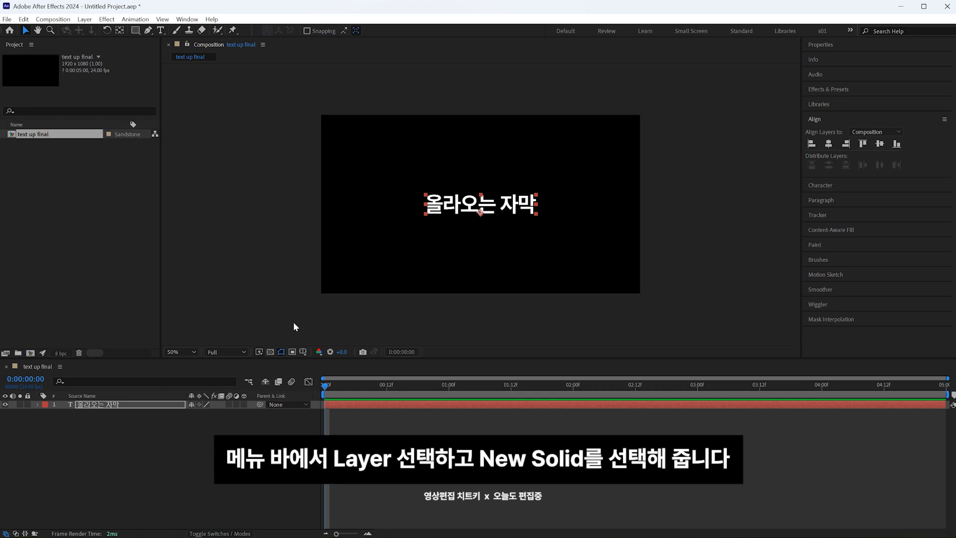
# - Create a composition-sized solid in light gray C0C0C0 and place it beneath the text layer
pyautogui.click(88, 20)
pyautogui.moveTo(95, 32)
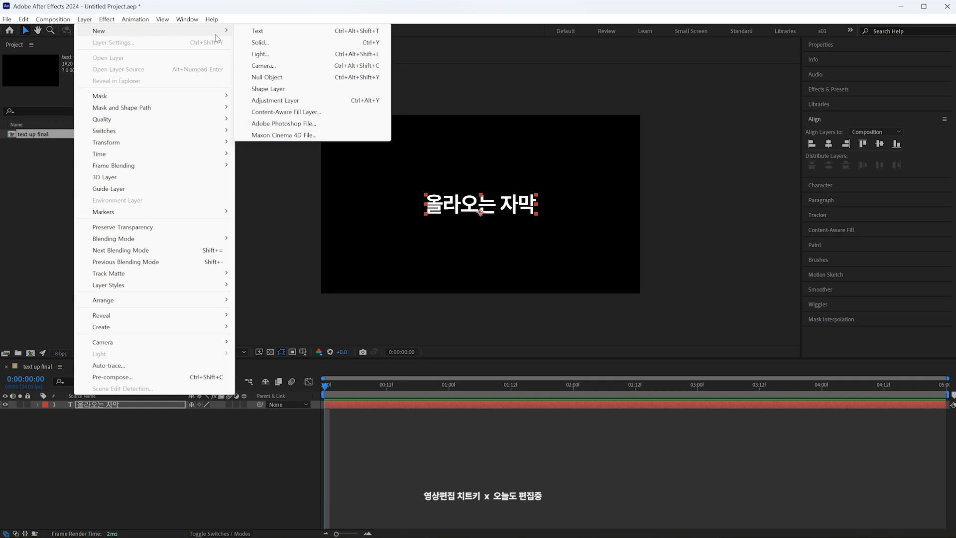
pyautogui.click(312, 44)
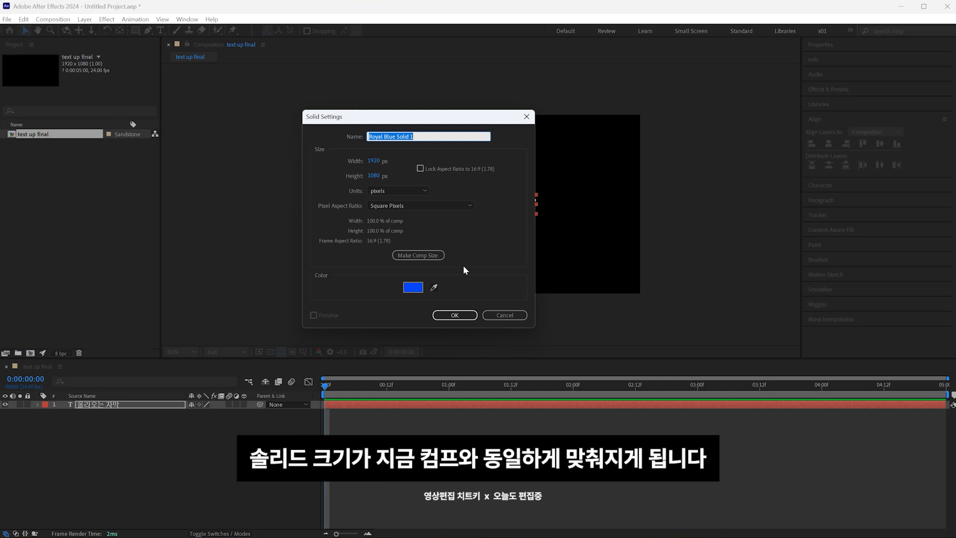
pyautogui.click(439, 256)
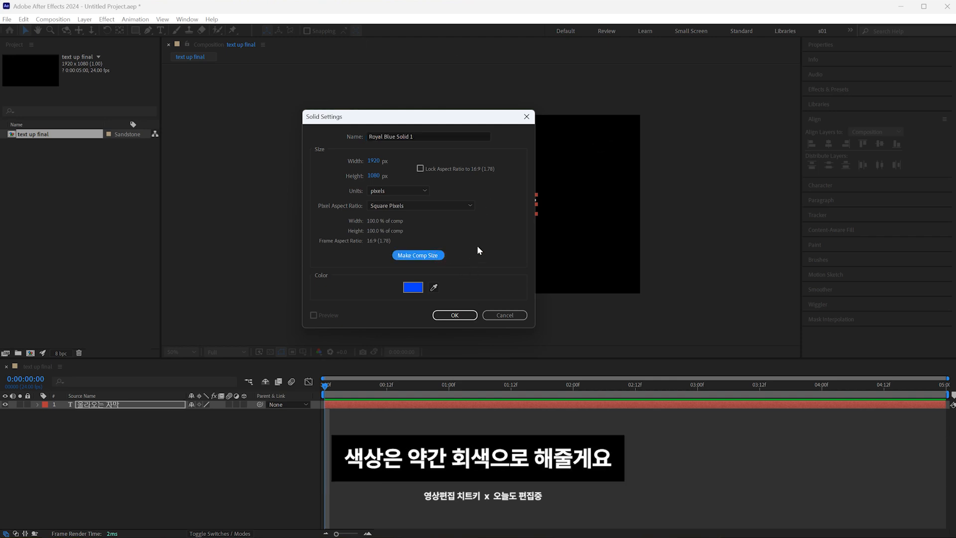
pyautogui.click(420, 289)
pyautogui.moveTo(427, 203); pyautogui.dragTo(321, 182)
pyautogui.click(577, 152)
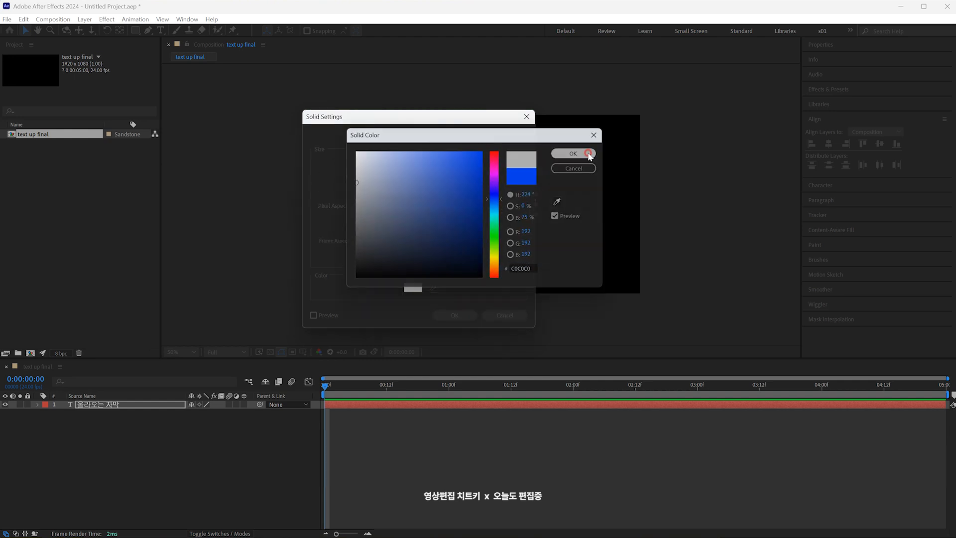
pyautogui.click(463, 316)
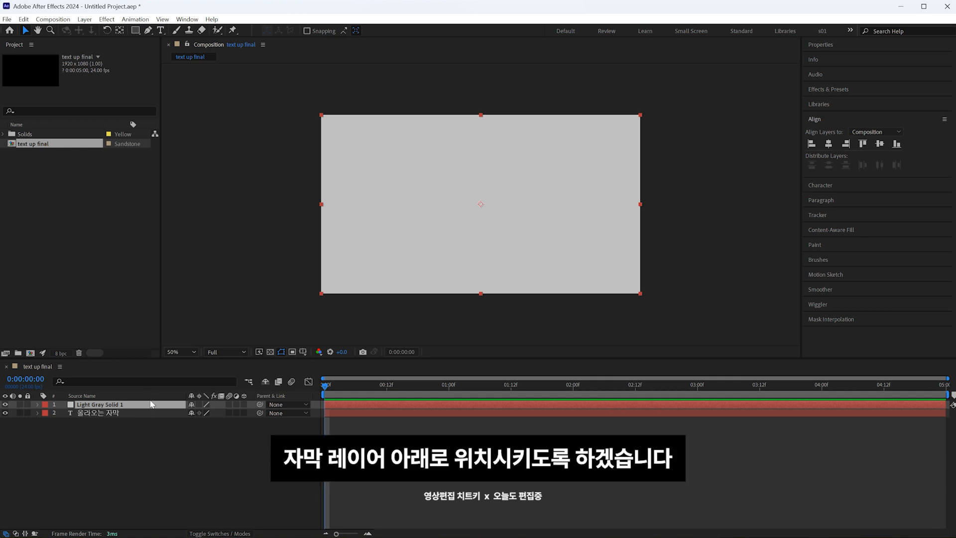
pyautogui.moveTo(152, 403); pyautogui.dragTo(152, 422)
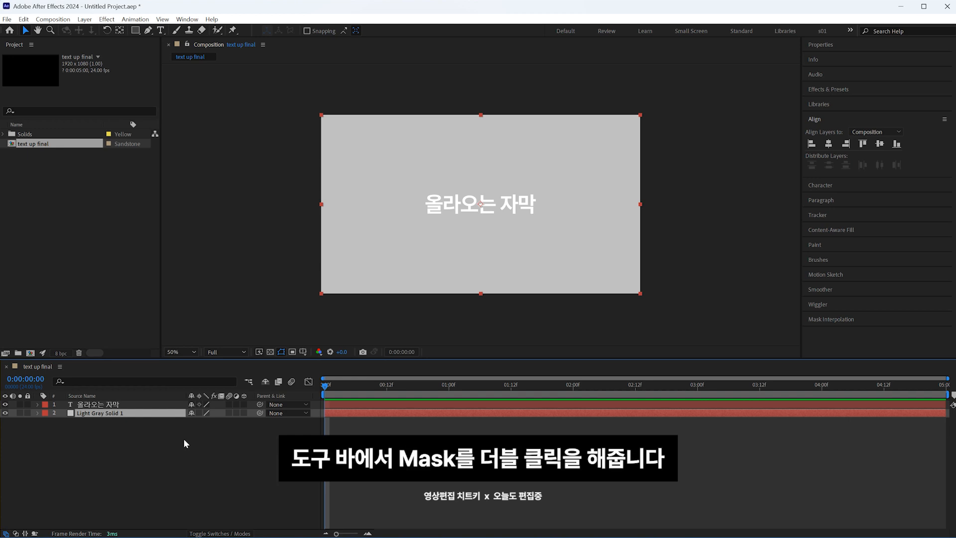
# - Add a full-size rectangular mask to the gray solid and raise its lower edge to just below the text
pyautogui.doubleClick(139, 32)
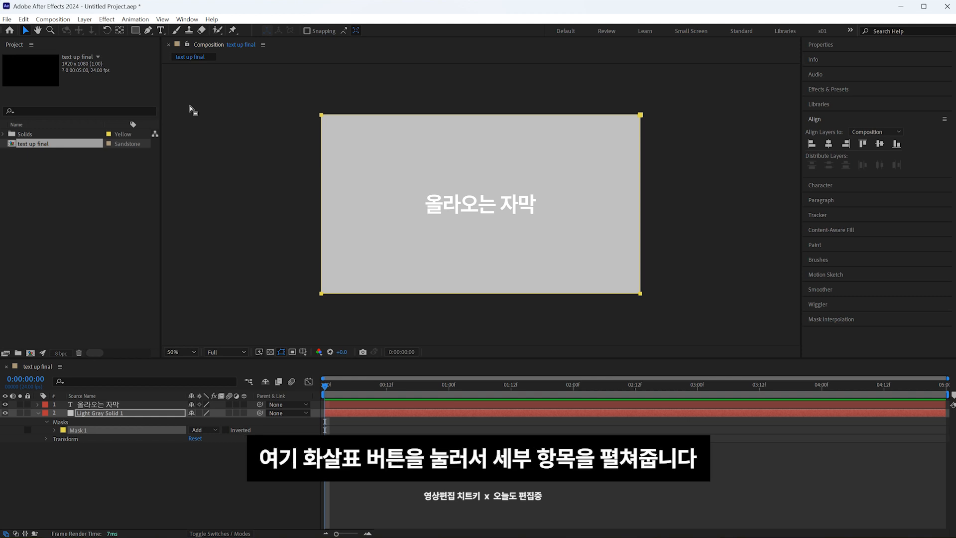
pyautogui.click(54, 430)
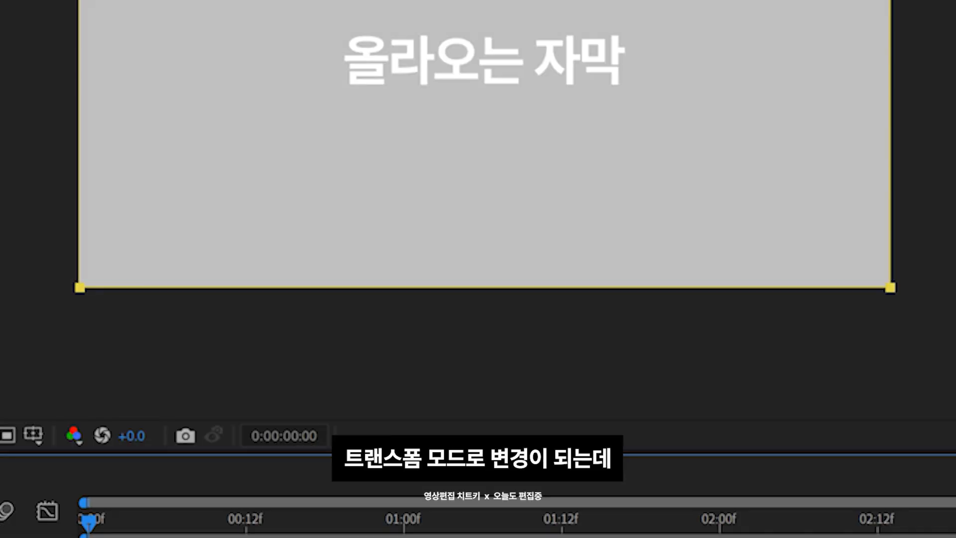
pyautogui.hotkey('ctrl', 't')
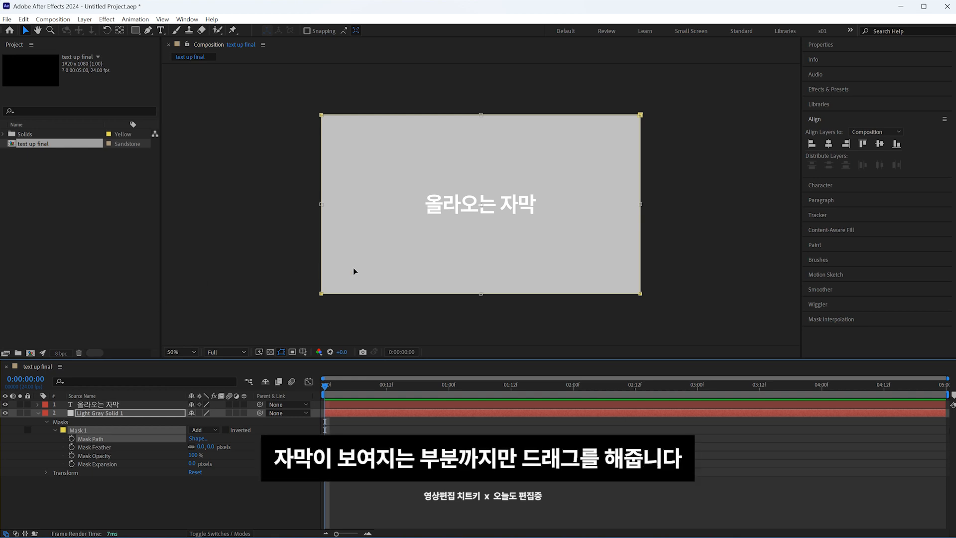
pyautogui.moveTo(481, 294); pyautogui.dragTo(549, 225)
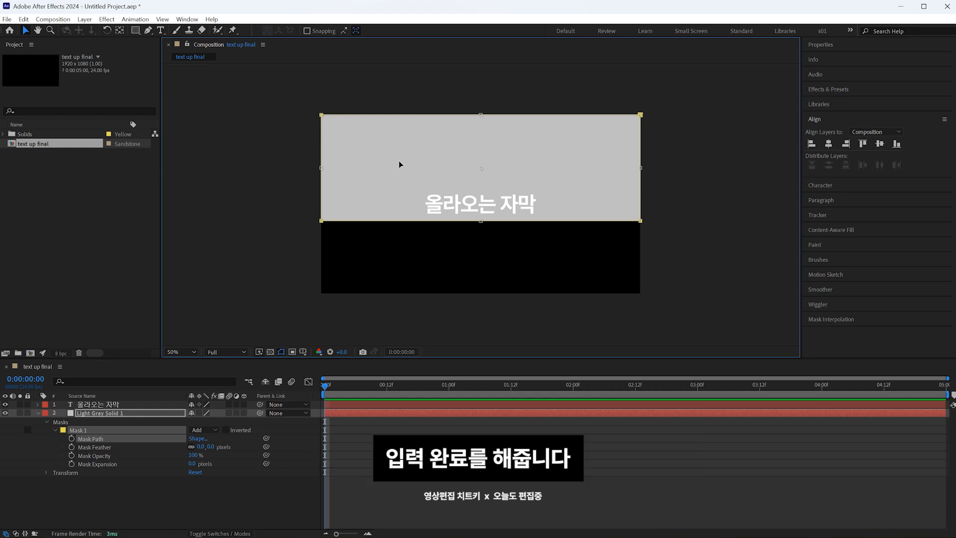
# - Add a Position animator to the text layer
pyautogui.click(177, 486)
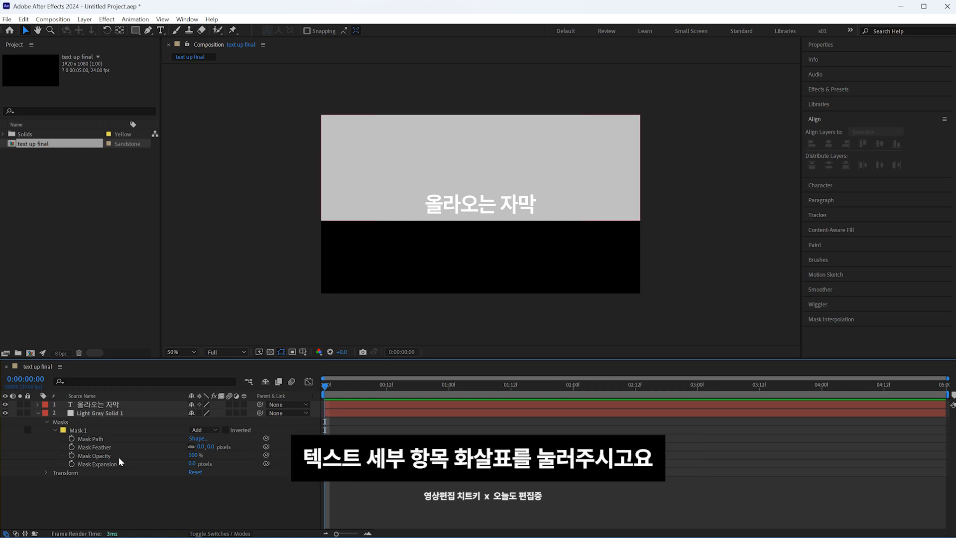
pyautogui.click(38, 405)
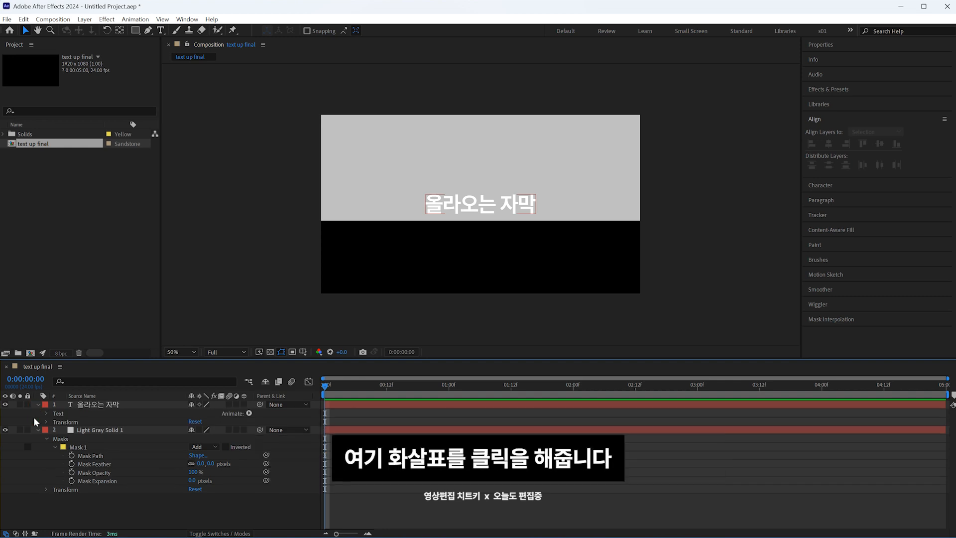
pyautogui.click(249, 413)
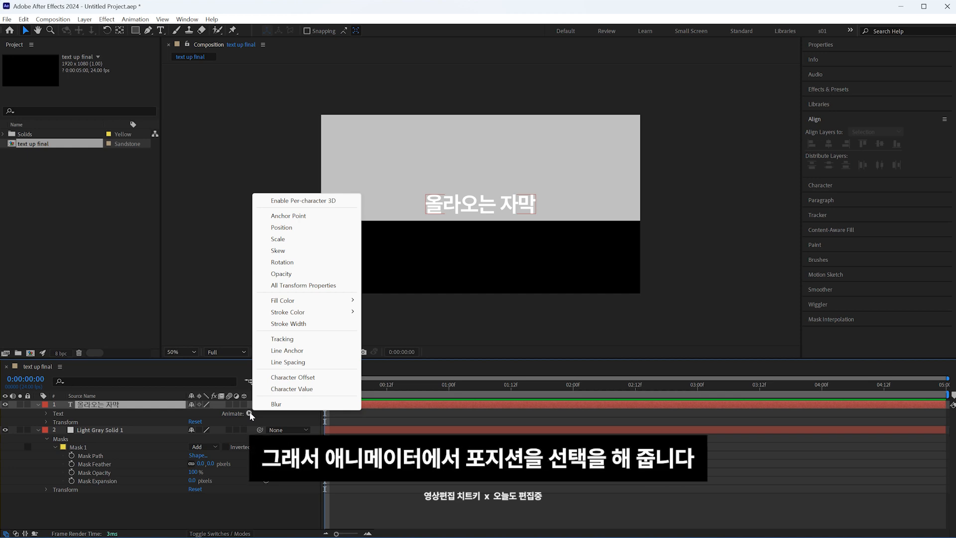
pyautogui.click(309, 230)
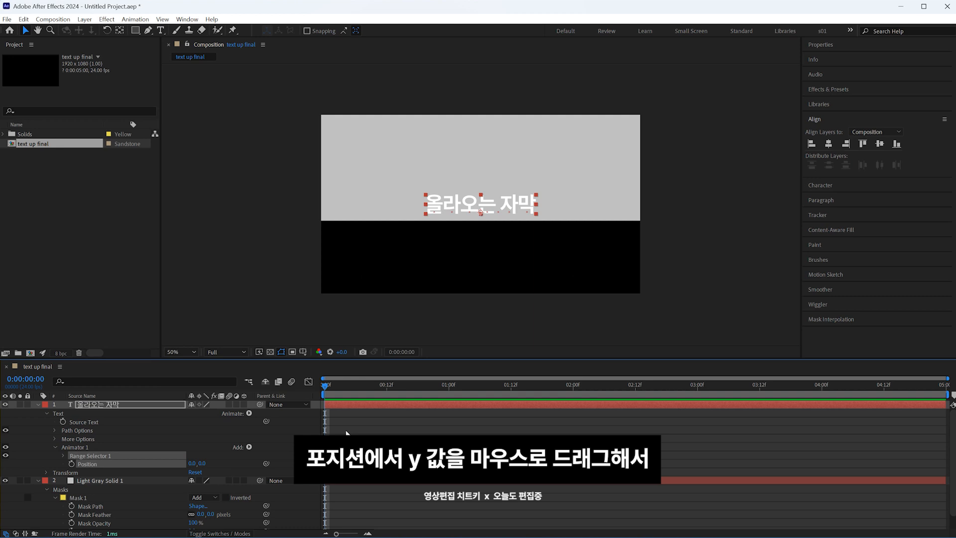
# - Set the text animator's Y position to 200 so the text sits below the gray solid's lower edge
pyautogui.moveTo(206, 465); pyautogui.dragTo(316, 455)
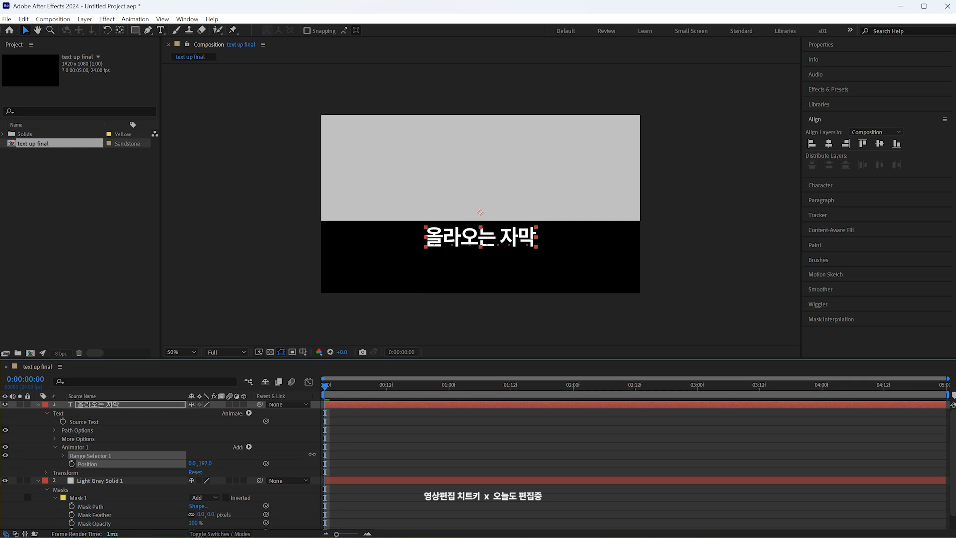
pyautogui.click(206, 463)
pyautogui.write('200')
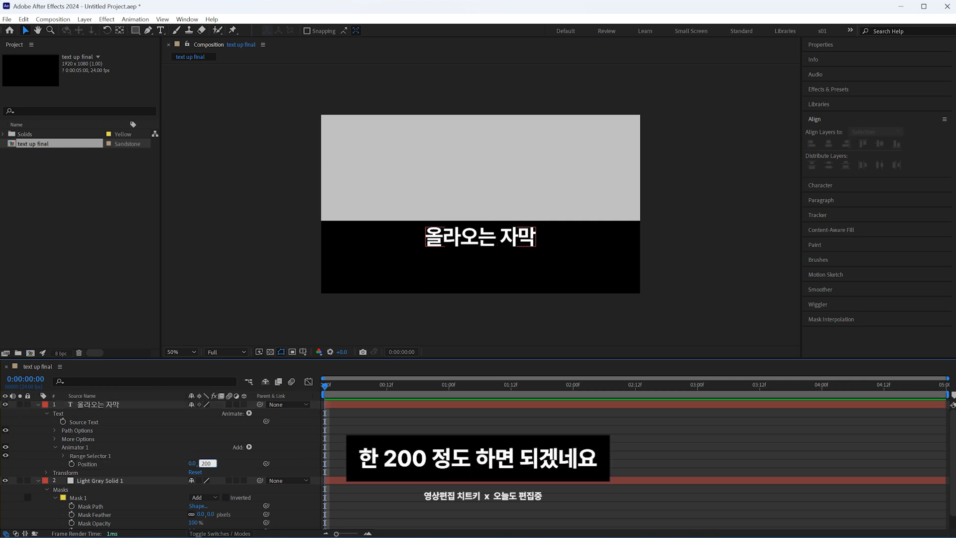
pyautogui.press('Return')
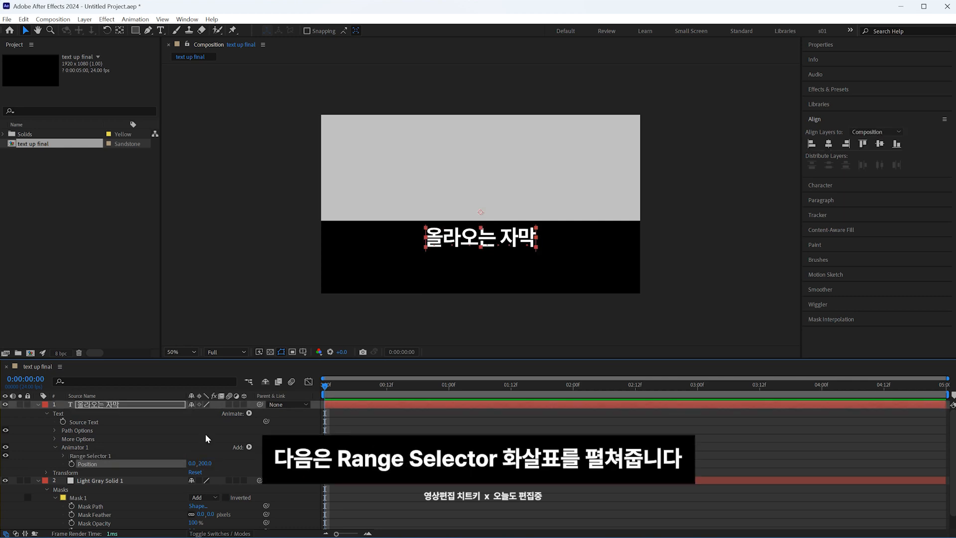
# - Enlarge the timeline area and expand Animator 1 with all Range Selector 1 properties, including the Advanced group
pyautogui.click(63, 456)
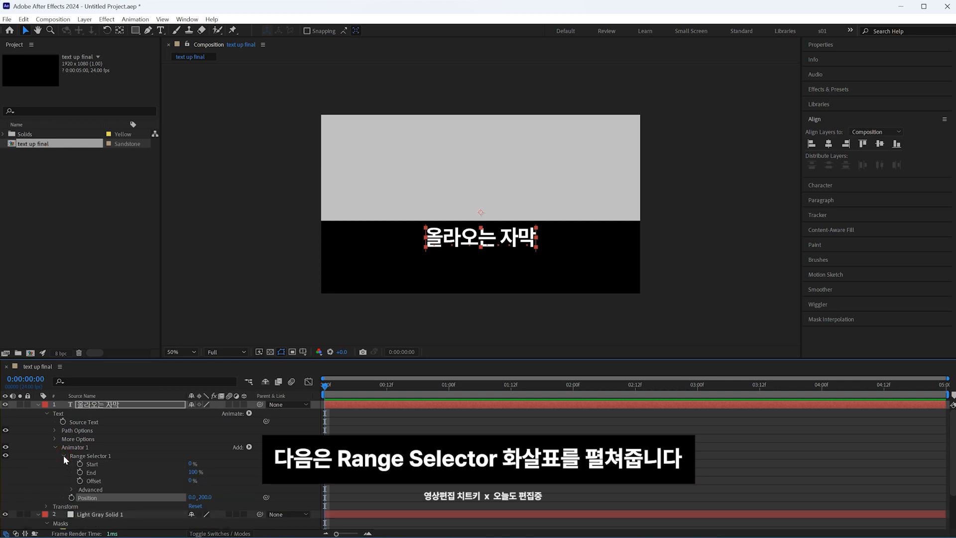
pyautogui.click(71, 489)
pyautogui.moveTo(420, 359); pyautogui.dragTo(435, 280)
pyautogui.scroll(3, 210, 406)
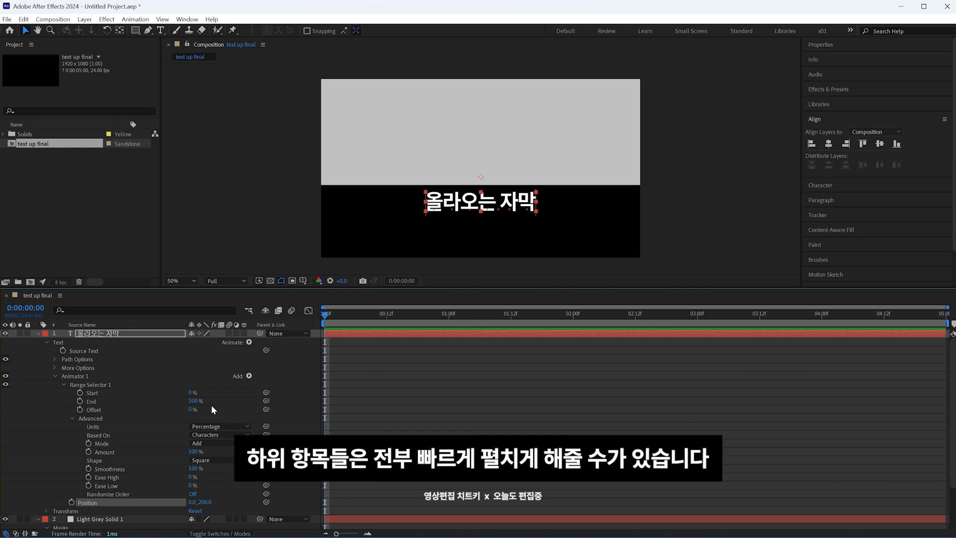
pyautogui.click(72, 419)
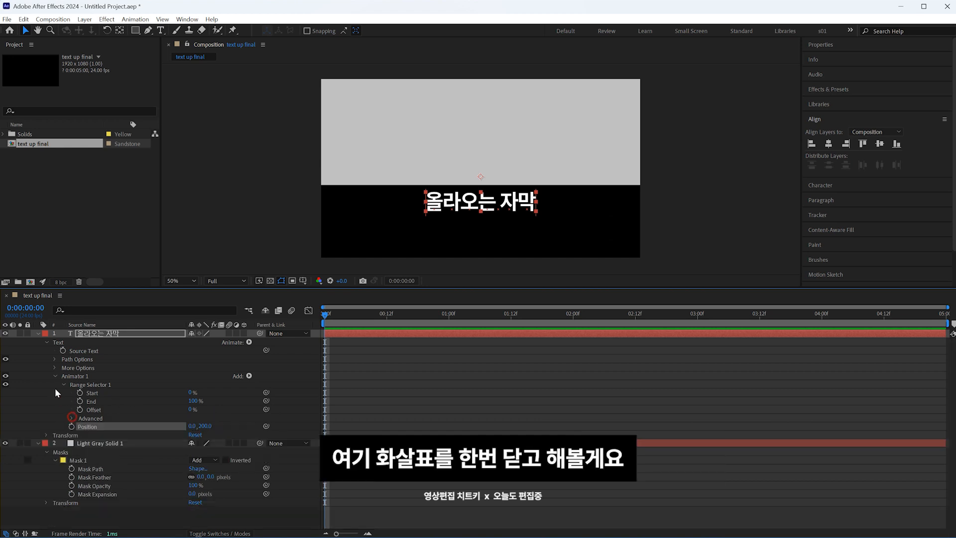
pyautogui.click(56, 376)
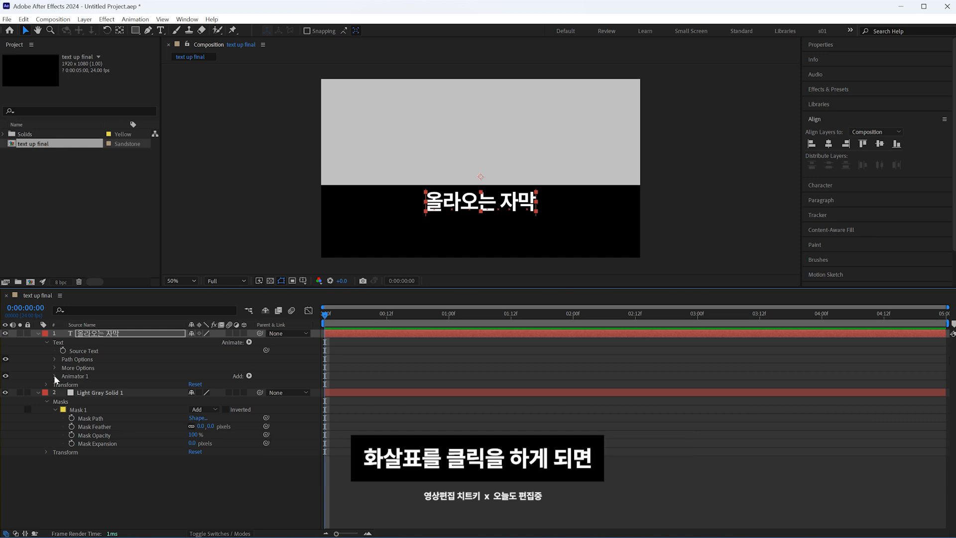
pyautogui.click(56, 376)
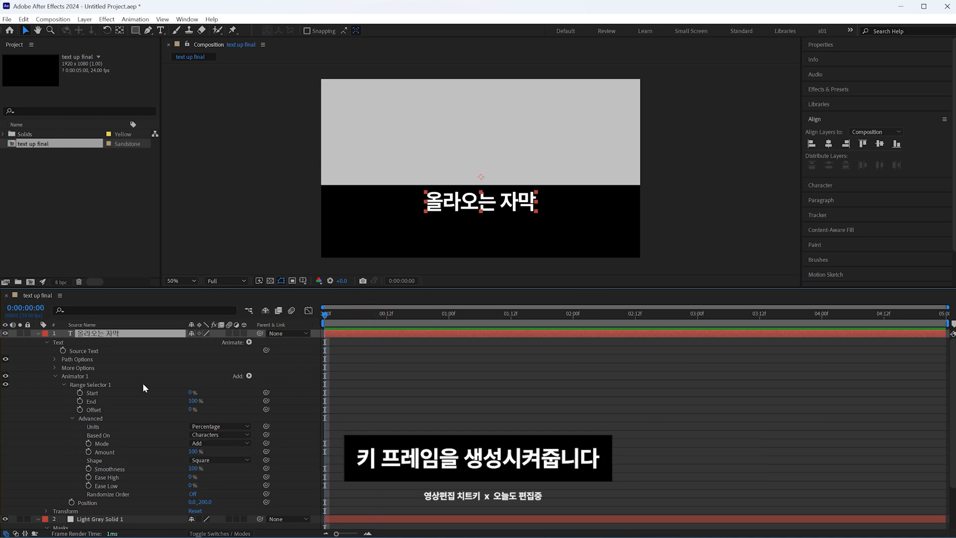
# - Create an Offset keyframe for Range Selector 1 at the start of the composition
pyautogui.click(104, 387)
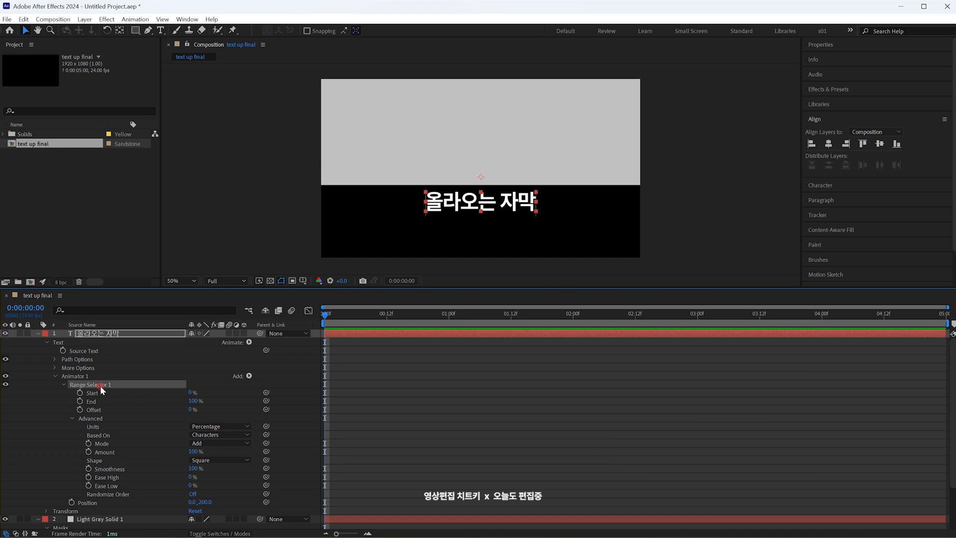
pyautogui.click(101, 412)
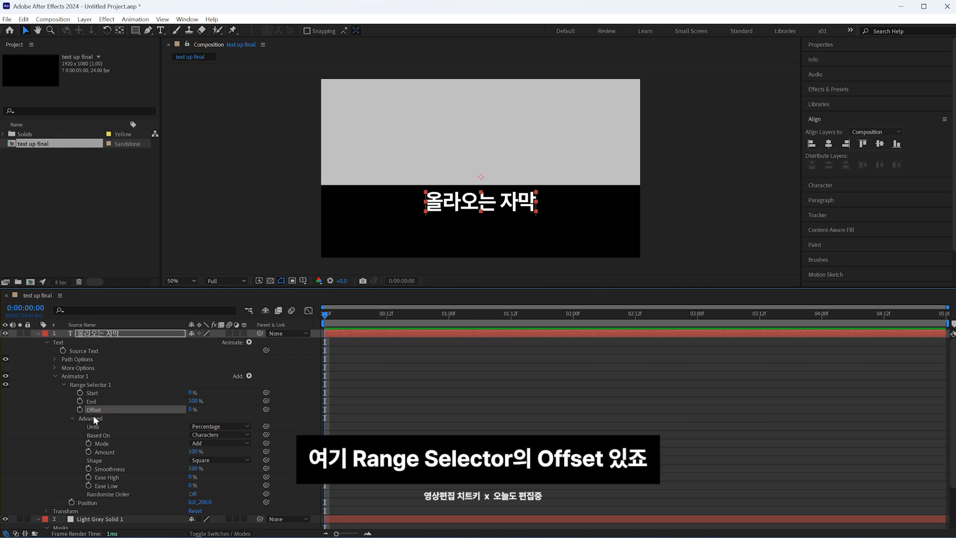
pyautogui.click(79, 410)
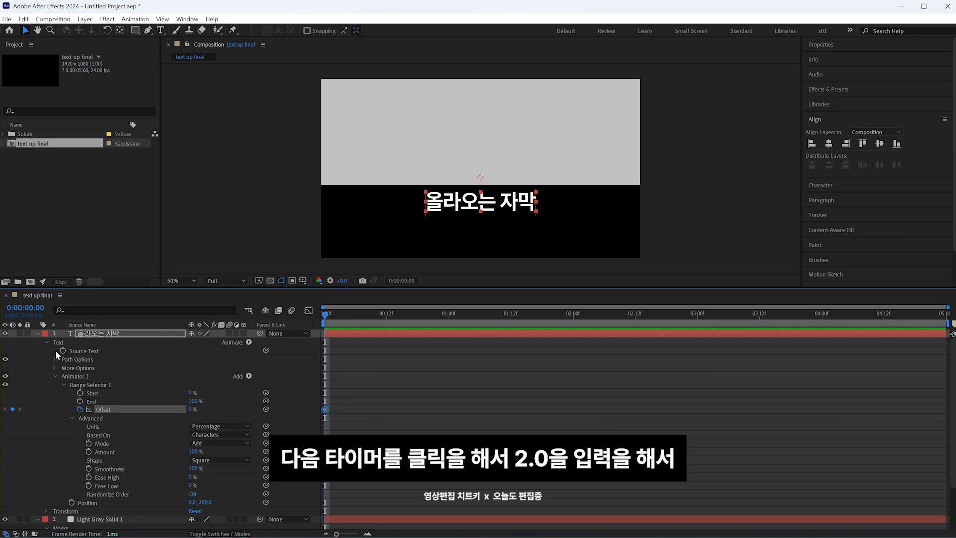
# - Add an Offset keyframe of 100% at 2 seconds and scrub through the text movement
pyautogui.click(25, 308)
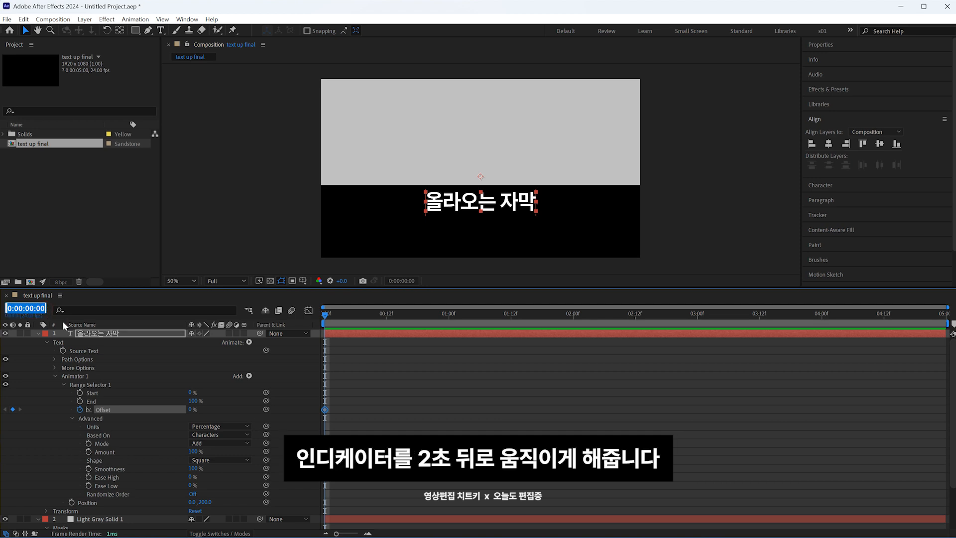
pyautogui.write('2.0')
pyautogui.press('Return')
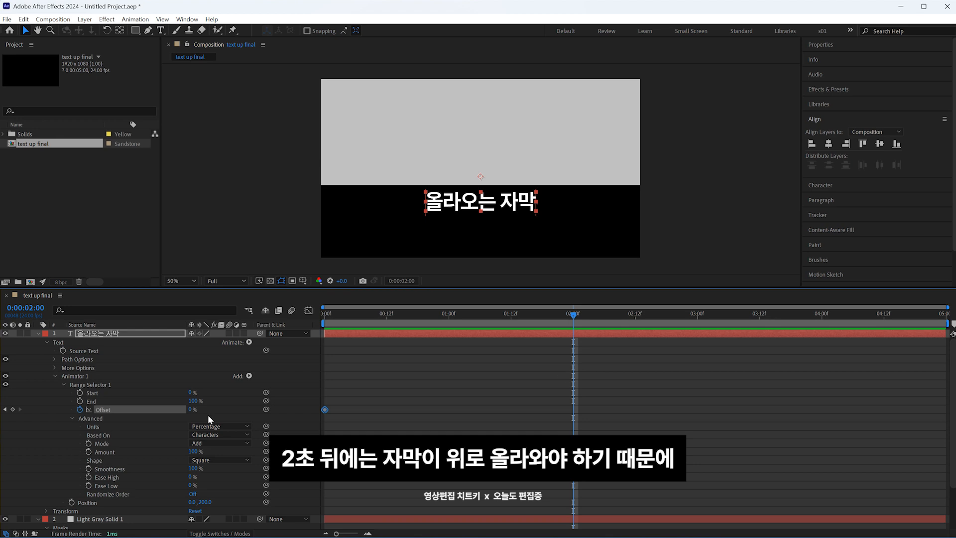
pyautogui.click(191, 410)
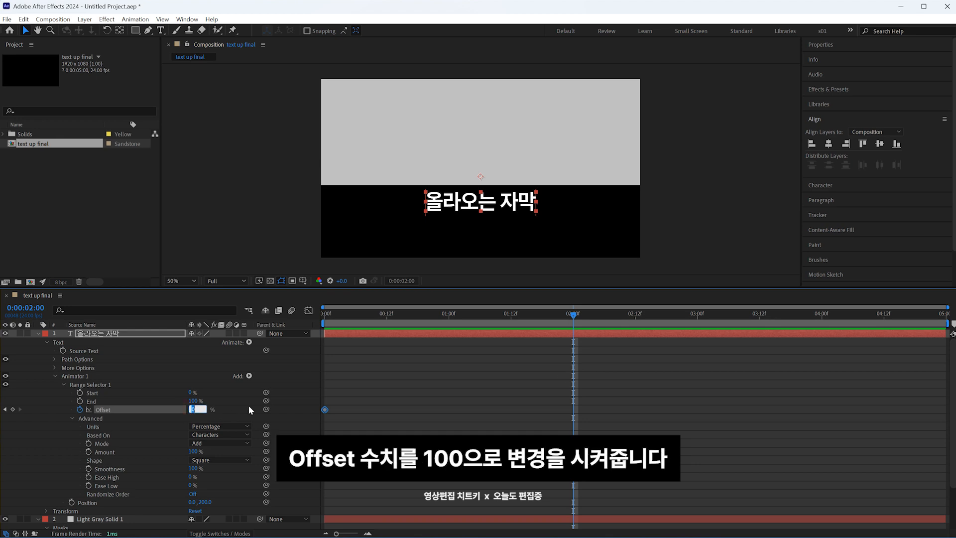
pyautogui.write('100')
pyautogui.press('Return')
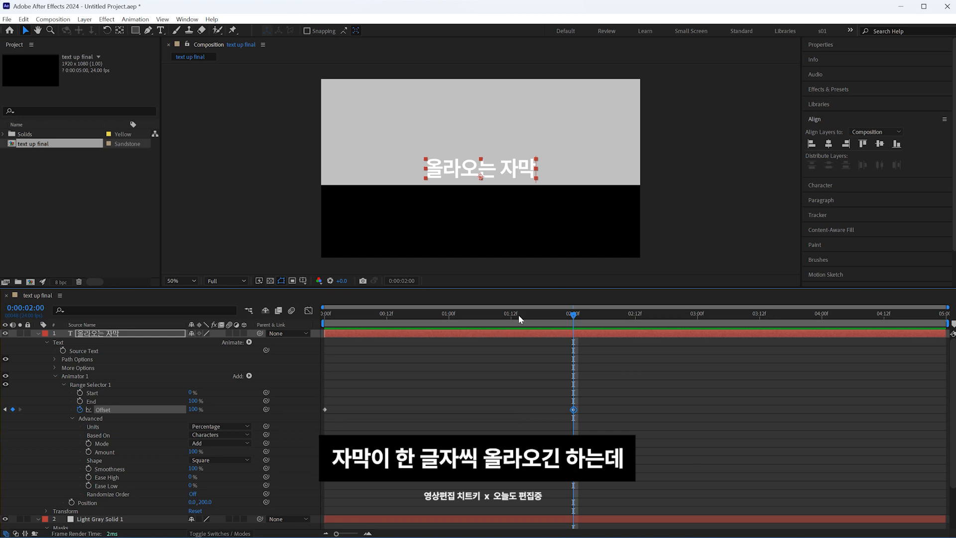
pyautogui.moveTo(518, 314)
pyautogui.mouseDown()
pyautogui.moveTo(310, 332)
pyautogui.moveTo(563, 324)
pyautogui.mouseUp()
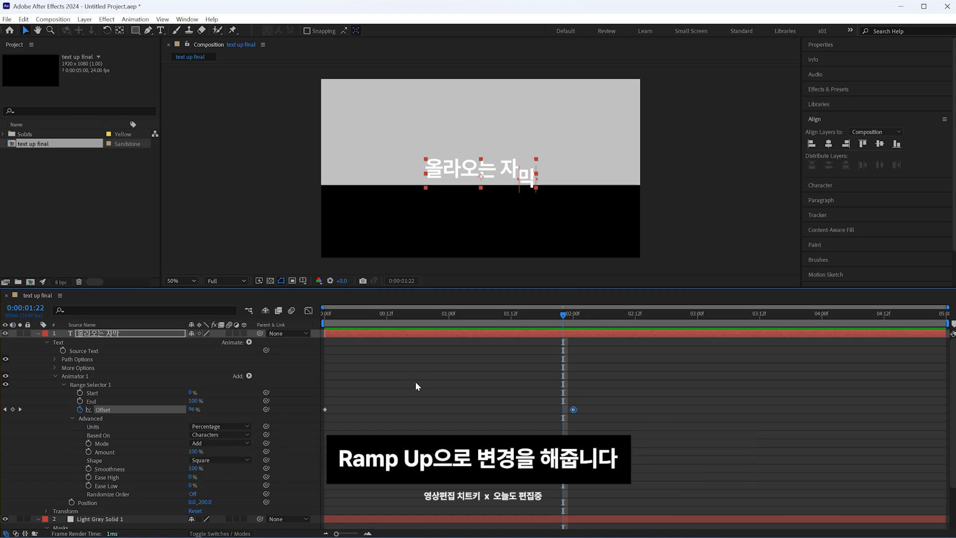
# - Change the range selector's Advanced Shape to Ramp Up and scrub through the text movement
pyautogui.click(100, 419)
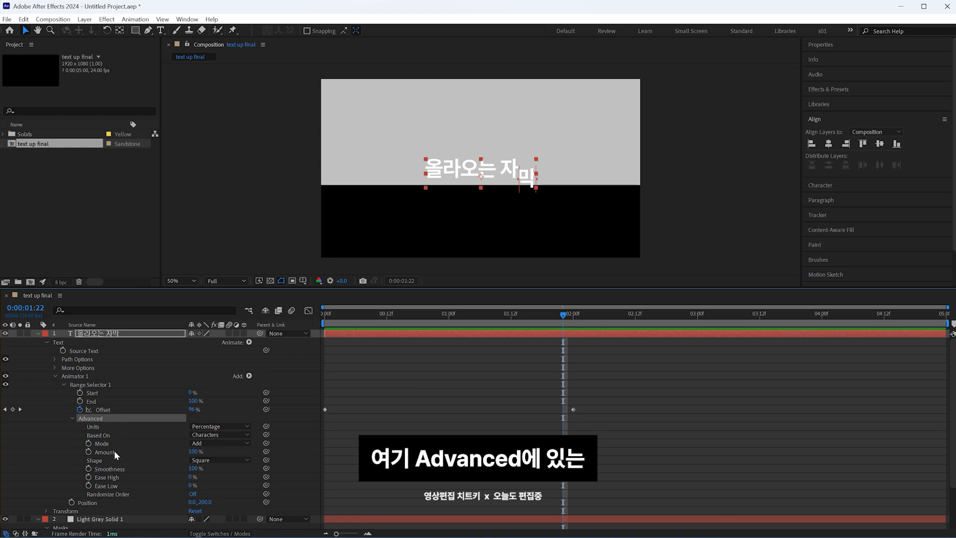
pyautogui.click(104, 462)
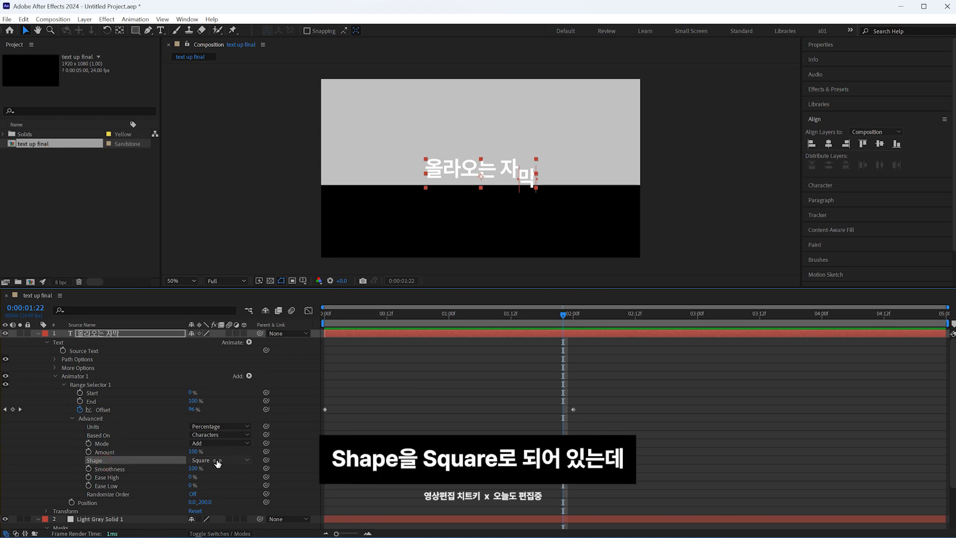
pyautogui.click(235, 461)
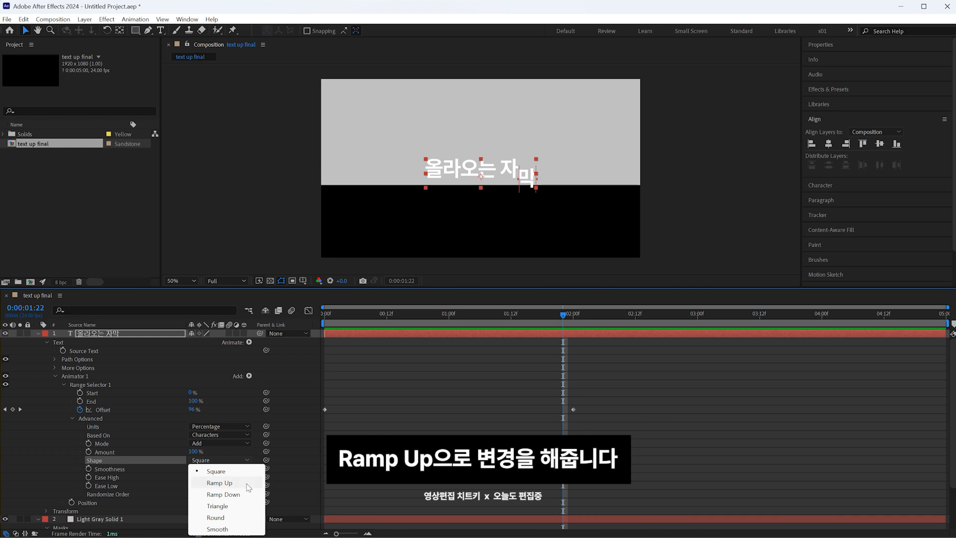
pyautogui.click(246, 484)
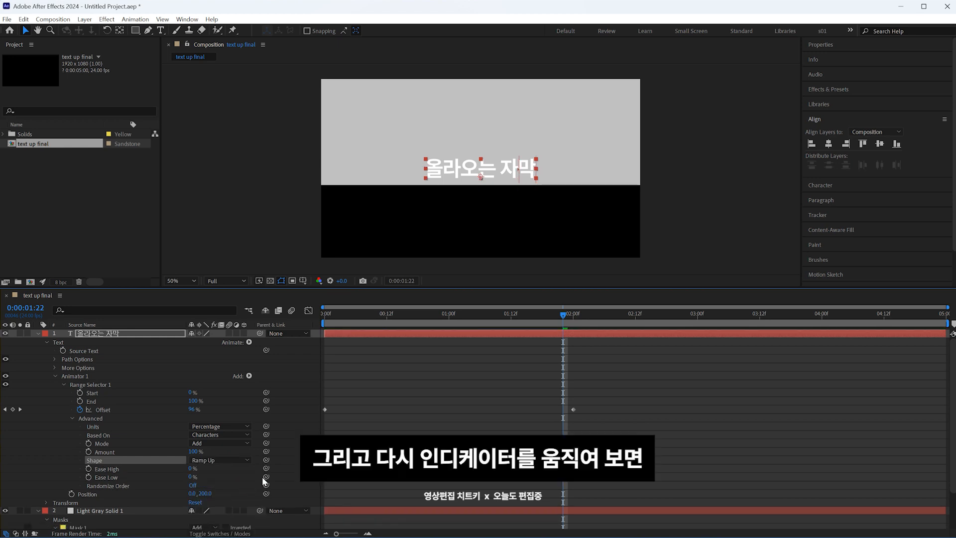
pyautogui.moveTo(427, 317); pyautogui.dragTo(362, 333)
# - Set the range selector's Offset keyframe at the start of the composition to -100%
pyautogui.press('Home')
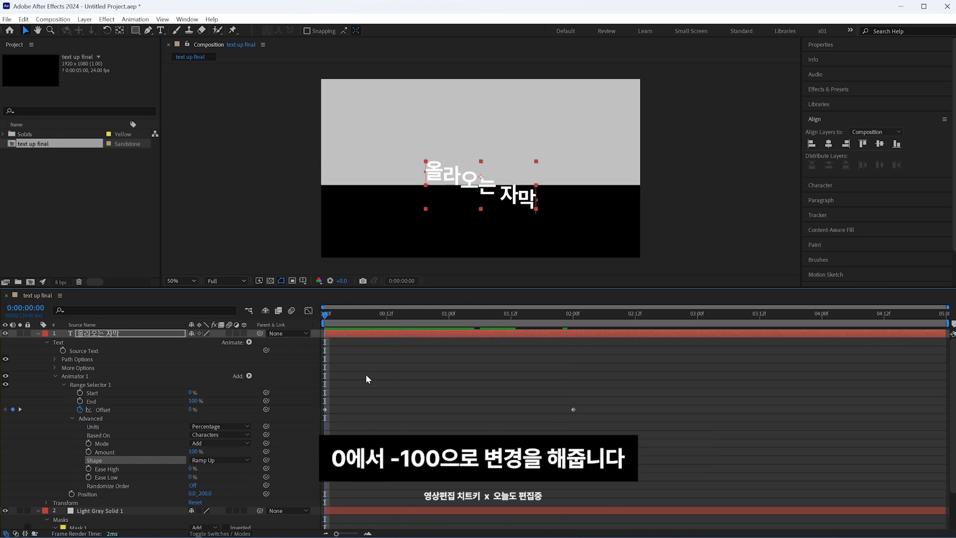
pyautogui.click(191, 409)
pyautogui.write('-100')
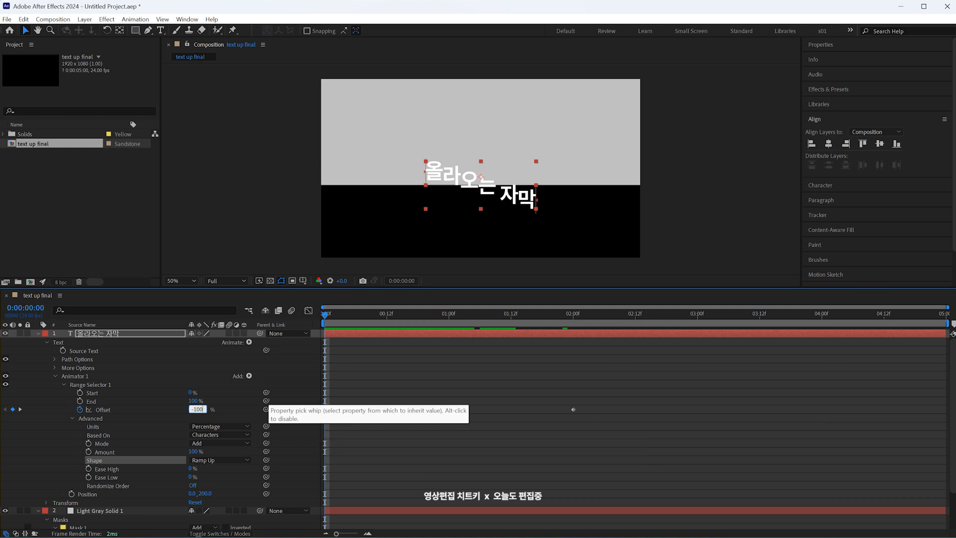
pyautogui.press('Return')
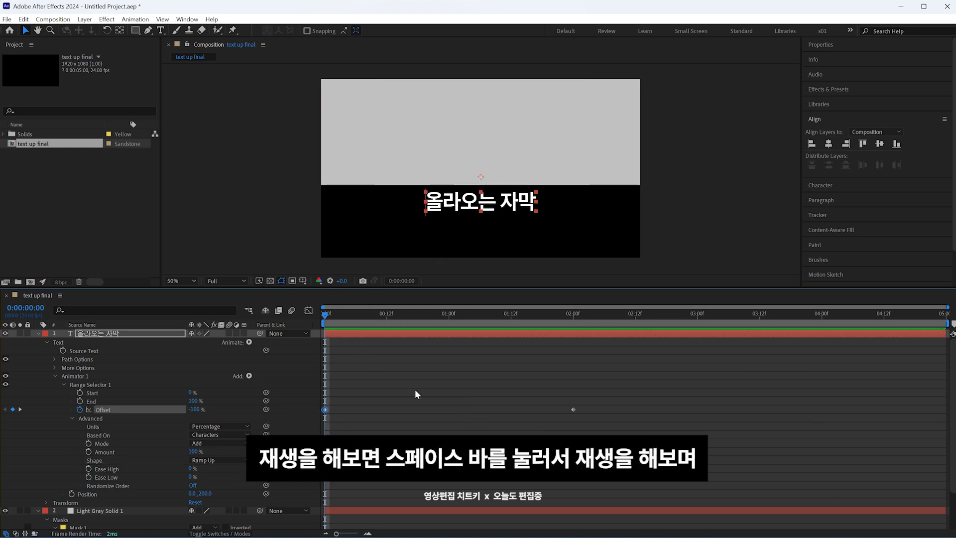
# - Play and scrub the text animation to check how the characters rise, and return to the first frame
pyautogui.press('space')
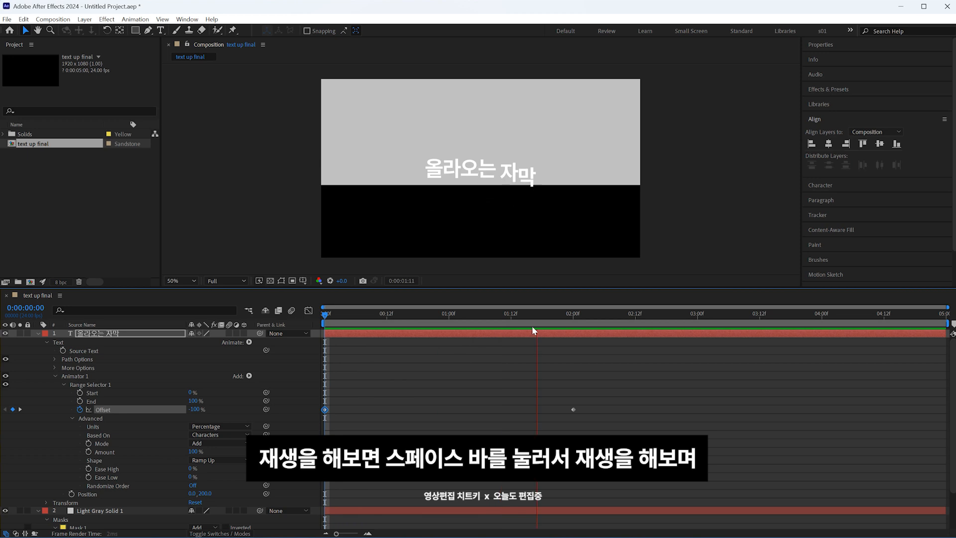
pyautogui.moveTo(533, 330)
pyautogui.mouseDown()
pyautogui.moveTo(411, 331)
pyautogui.moveTo(498, 333)
pyautogui.moveTo(454, 334)
pyautogui.mouseUp()
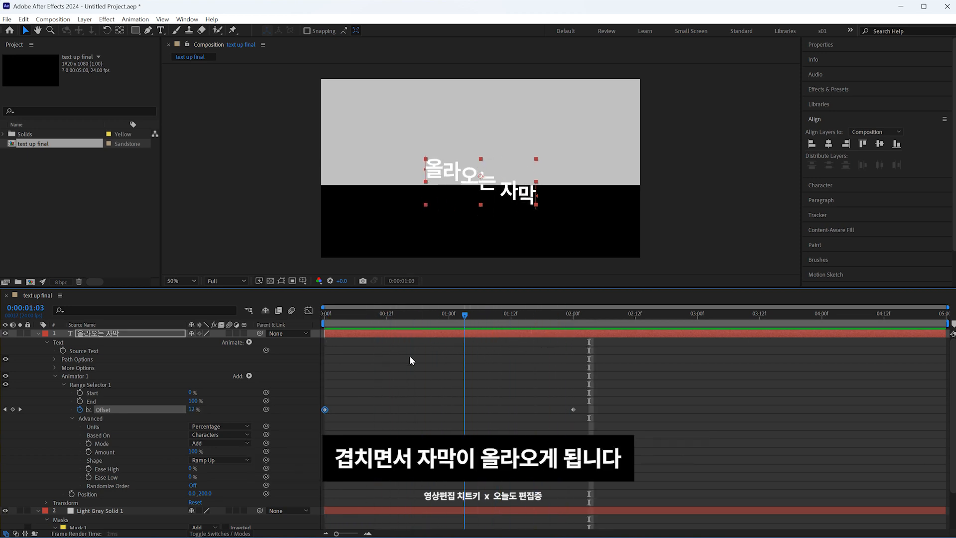
pyautogui.press('Home')
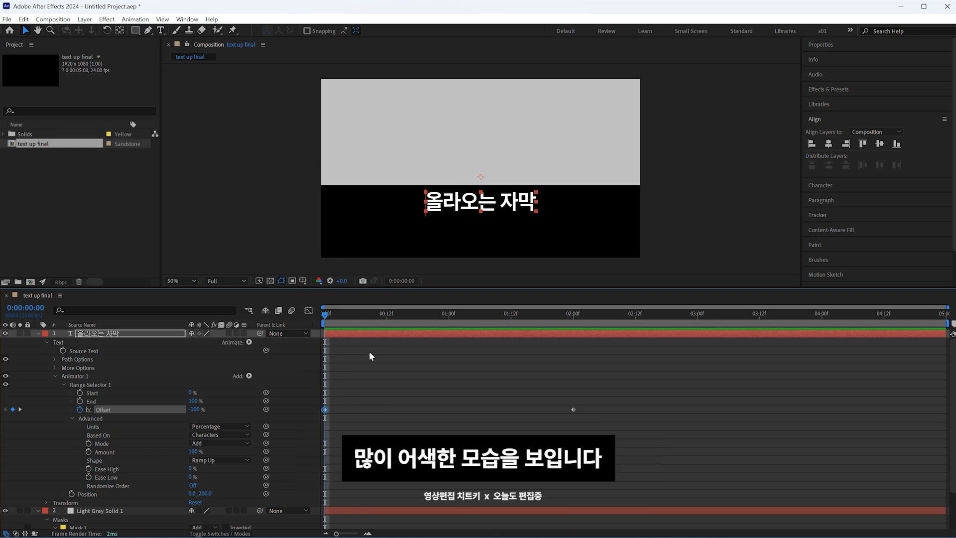
pyautogui.press('space')
pyautogui.press('space')
pyautogui.press('space')
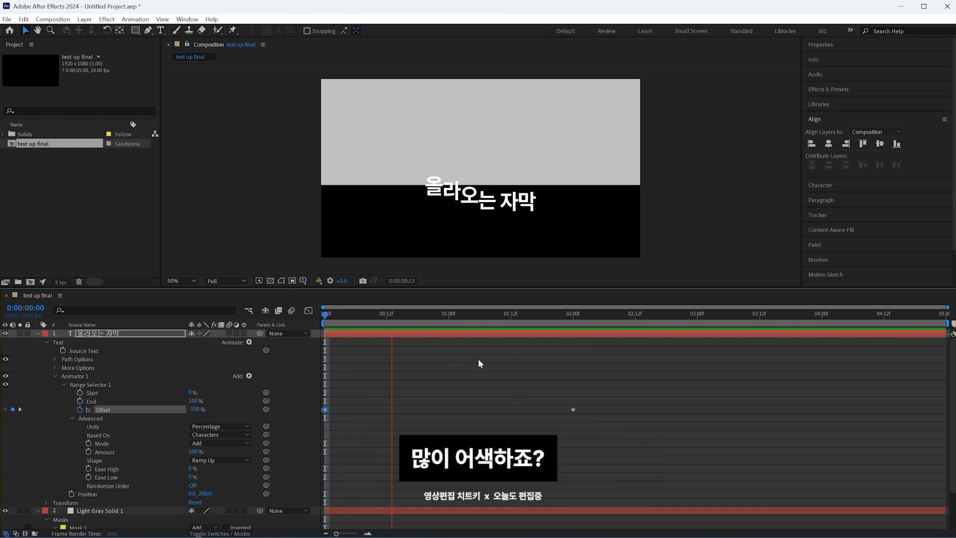
pyautogui.moveTo(412, 321); pyautogui.dragTo(386, 321)
pyautogui.press('Home')
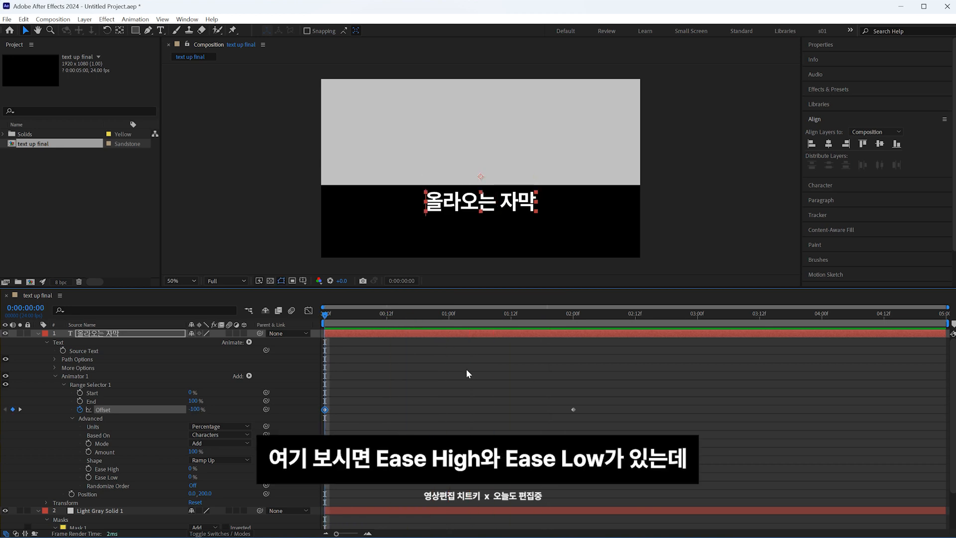
# - Set the range selector's Ease Low to 100% and preview the text animation from the start
pyautogui.click(141, 480)
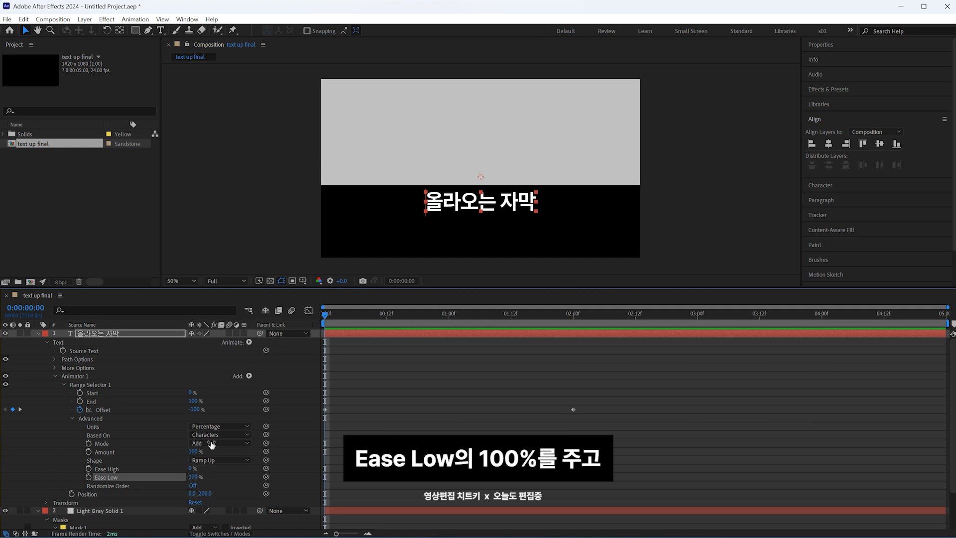
pyautogui.press('F2')
pyautogui.press('space')
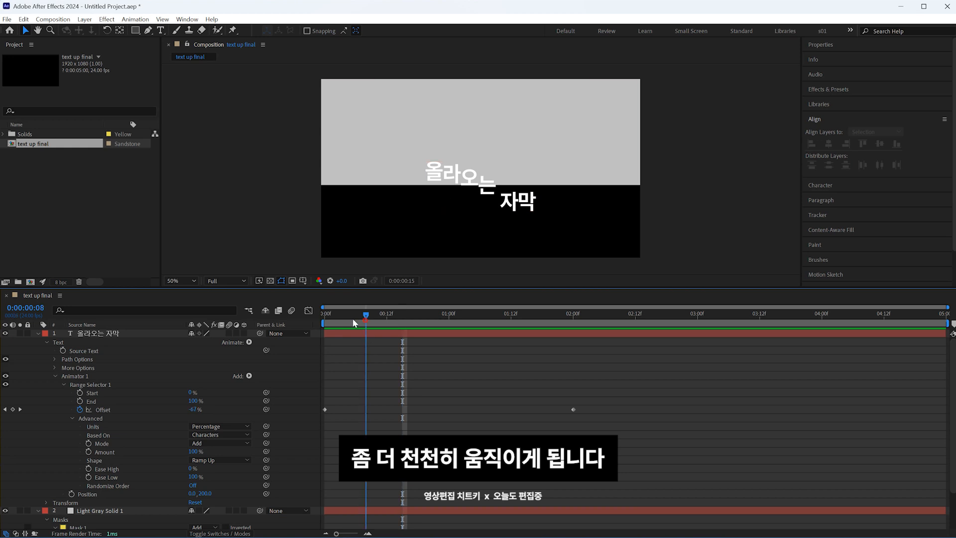
pyautogui.press('space')
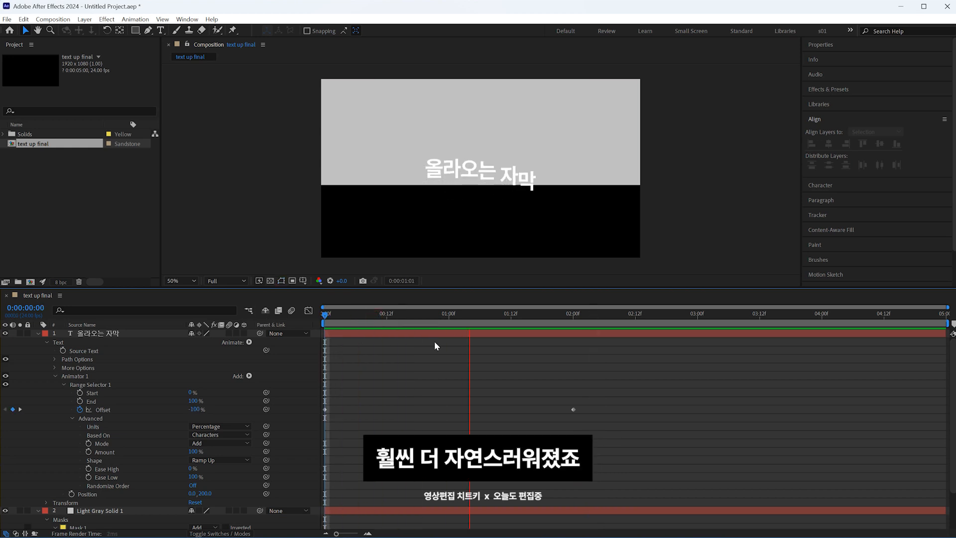
# - Stop the preview and collapse the properties of both the text layer and the Light Gray Solid 1 layer
pyautogui.press('space')
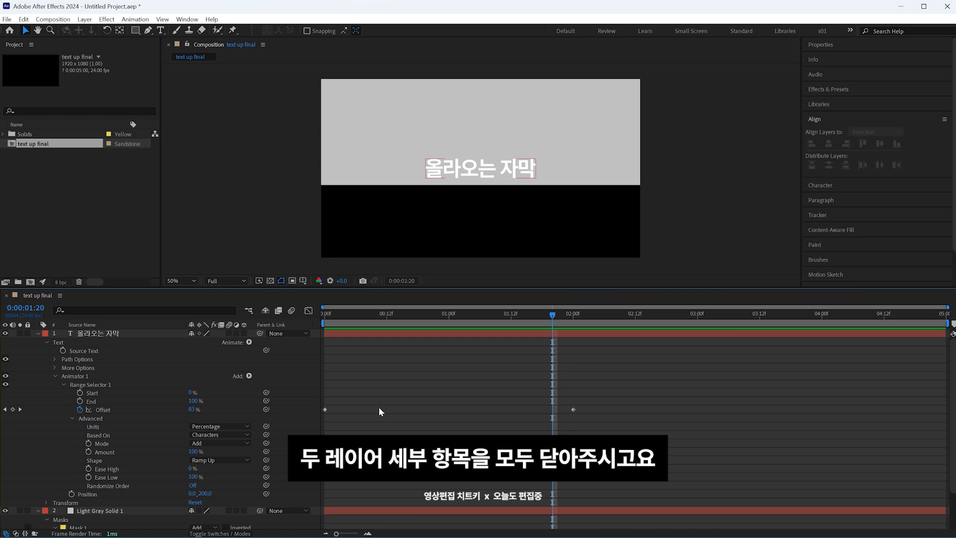
pyautogui.click(38, 333)
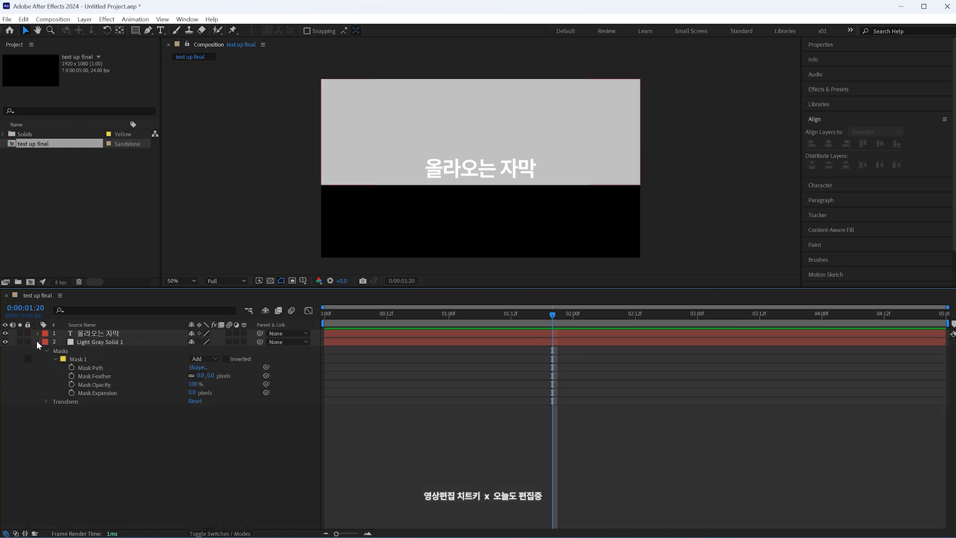
pyautogui.click(38, 342)
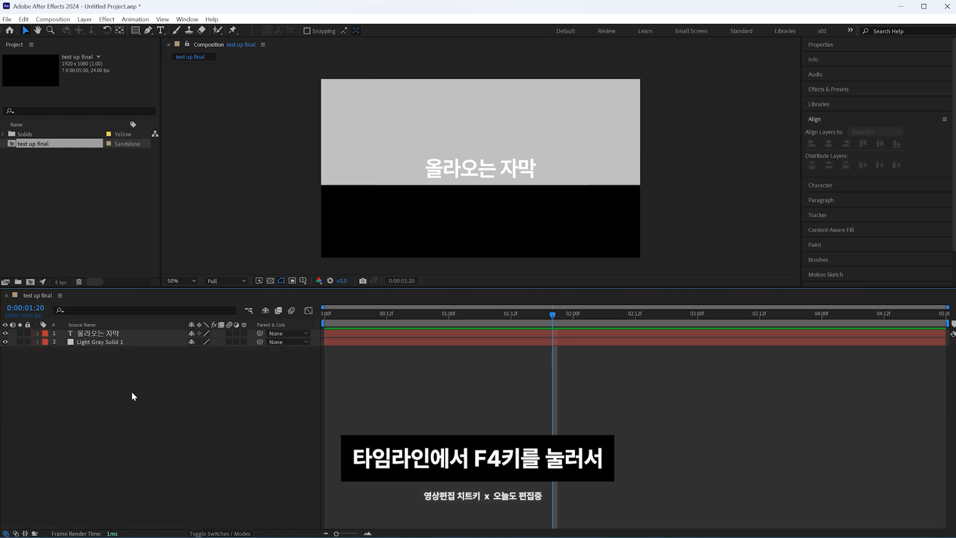
# - Show the track matte settings and use Light Gray Solid 1 as the text layer's track matte
pyautogui.press('F4')
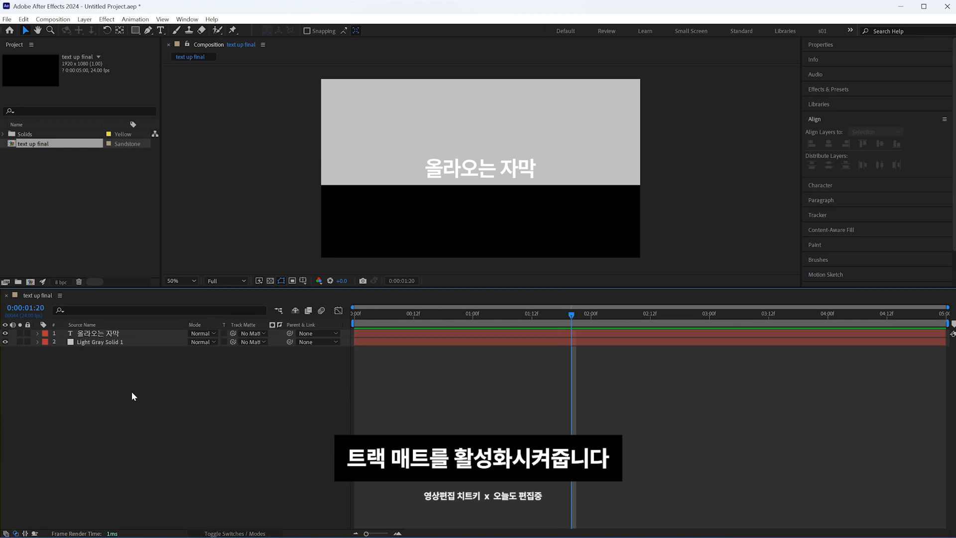
pyautogui.click(167, 333)
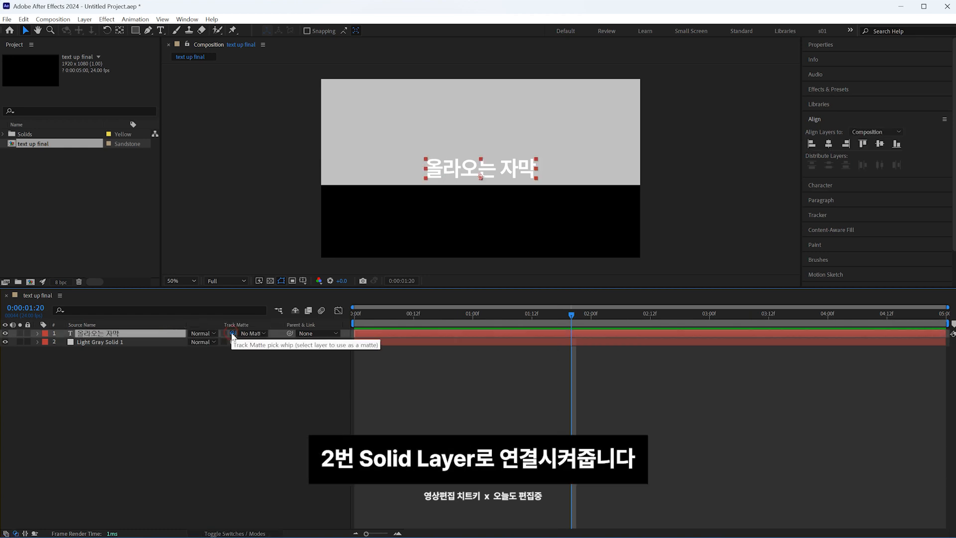
pyautogui.moveTo(227, 340); pyautogui.dragTo(224, 342)
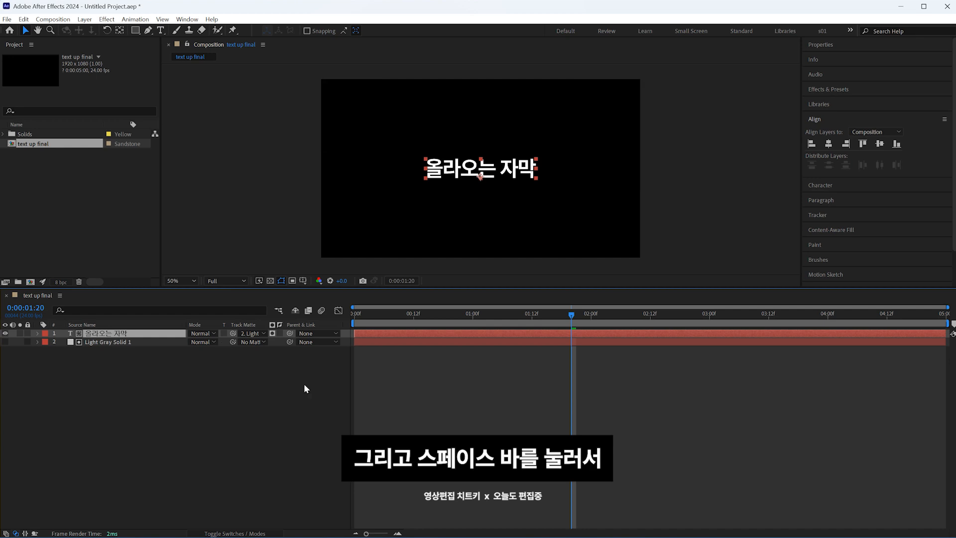
# - Play and scrub the matted text animation from the start, checking how the solid's masked area reveals the rising characters
pyautogui.press('space')
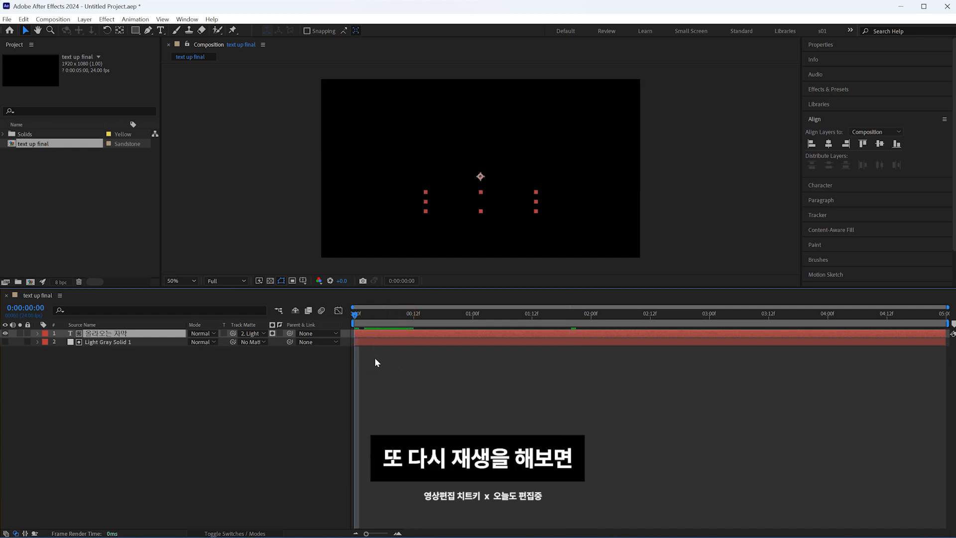
pyautogui.press('space')
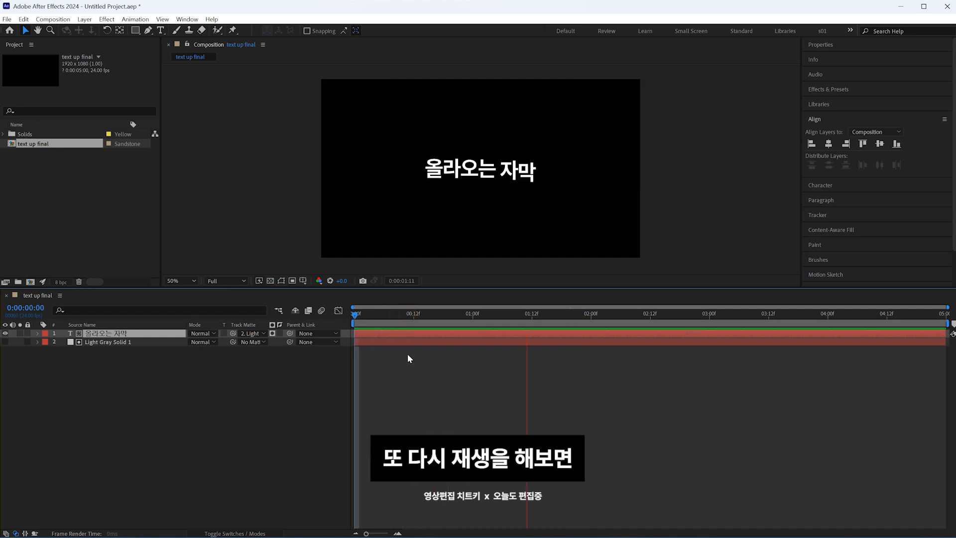
pyautogui.click(457, 340)
pyautogui.moveTo(461, 317); pyautogui.dragTo(337, 323)
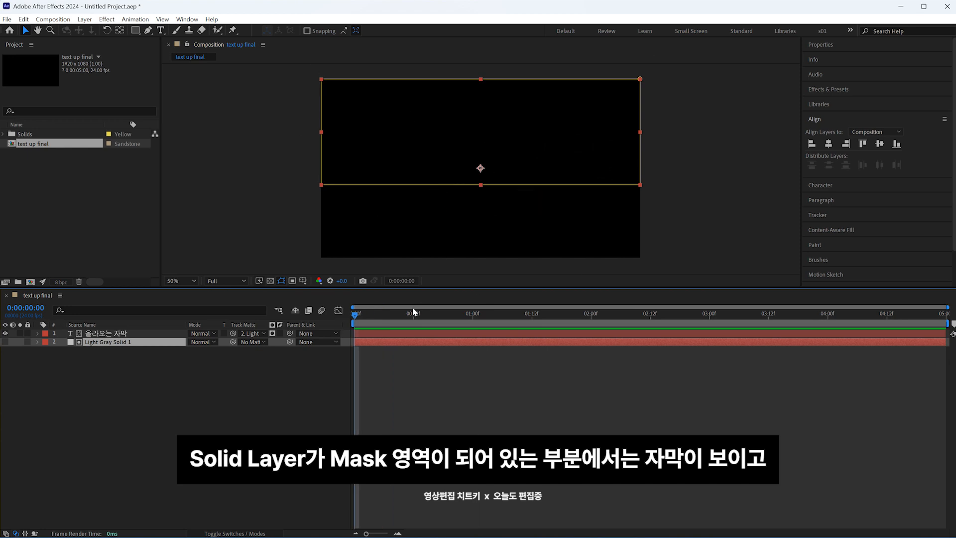
pyautogui.moveTo(355, 314); pyautogui.dragTo(418, 314)
pyautogui.click(438, 382)
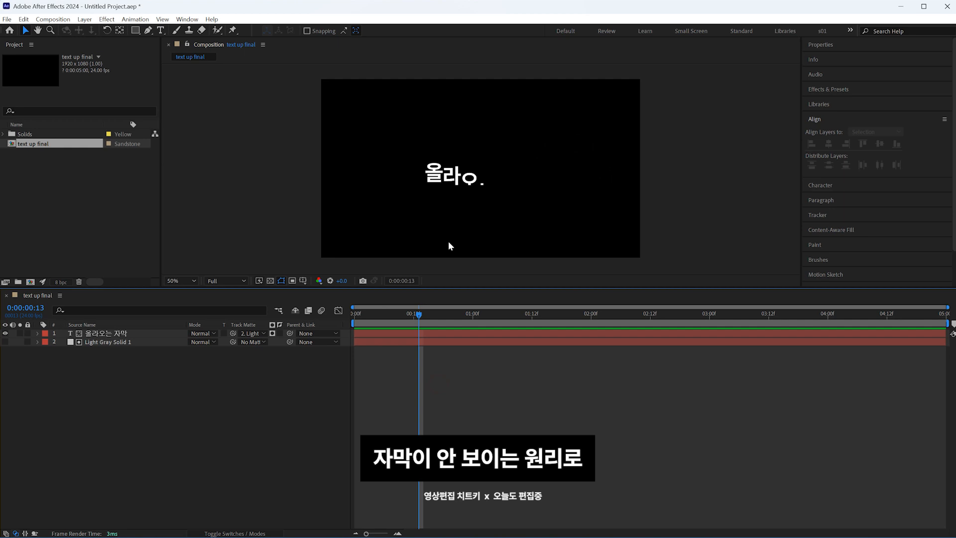
pyautogui.click(348, 316)
pyautogui.press('space')
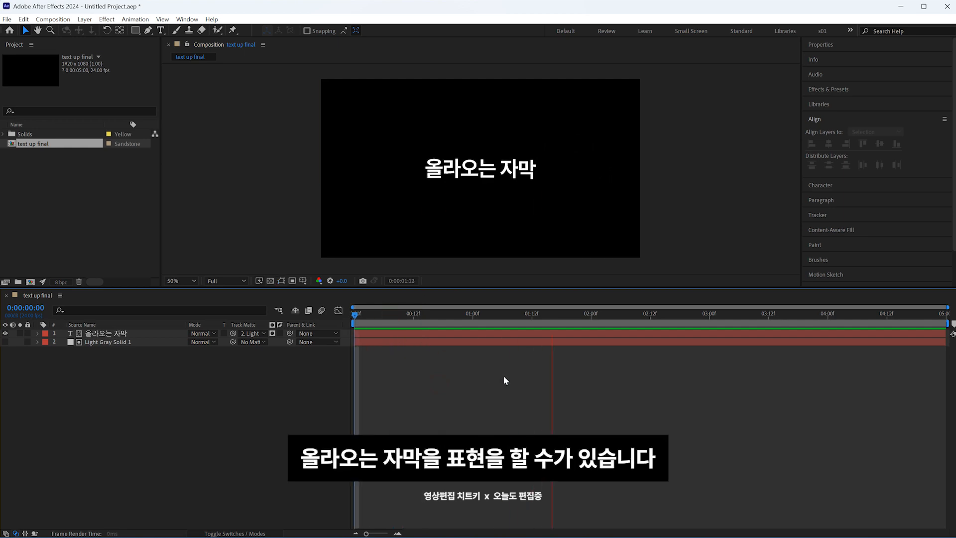
pyautogui.press('space')
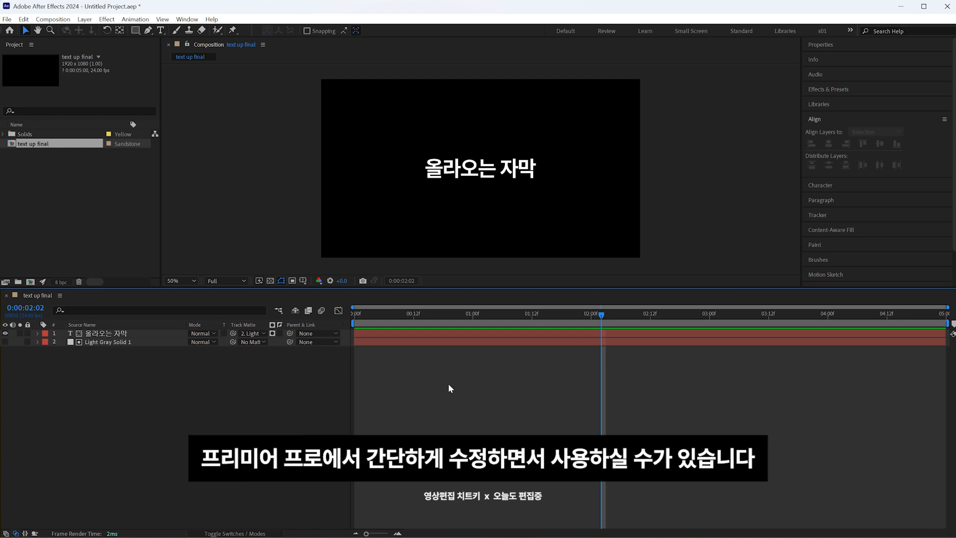
# - Open the composition in Essential Graphics and name the template 올라오는 자막
pyautogui.click(53, 19)
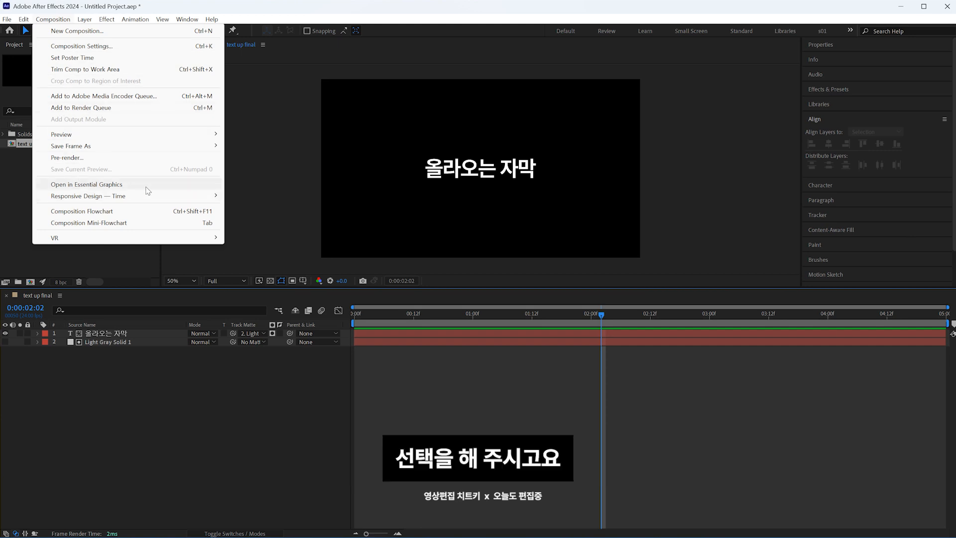
pyautogui.click(148, 188)
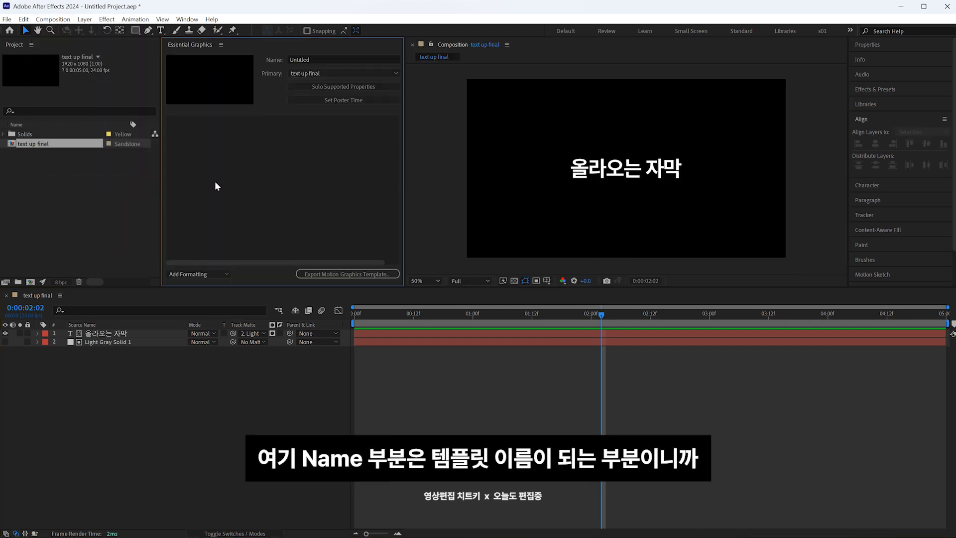
pyautogui.click(298, 59)
pyautogui.press('BackSpace')
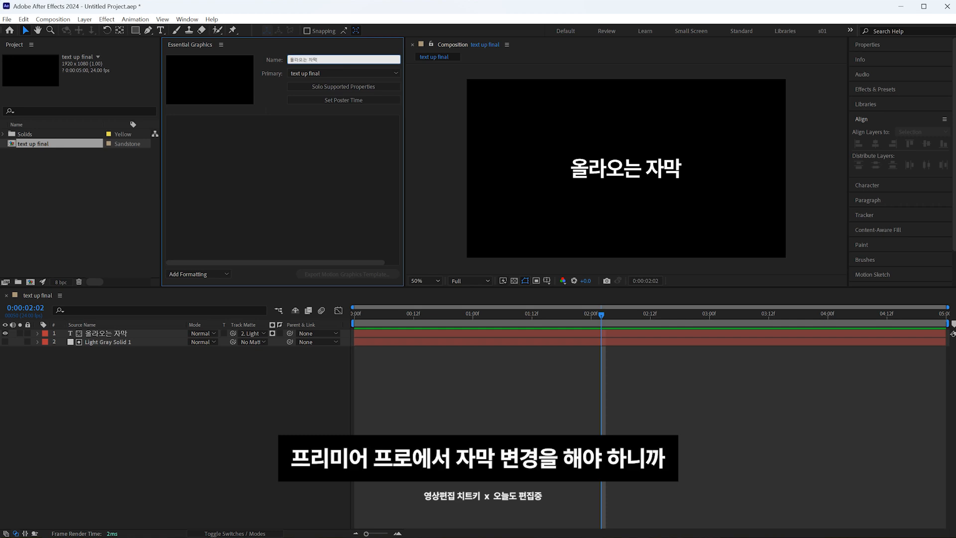
# - Add the text layer's Source Text property to the Essential Graphics template and widen the panel to show its full controls
pyautogui.click(37, 334)
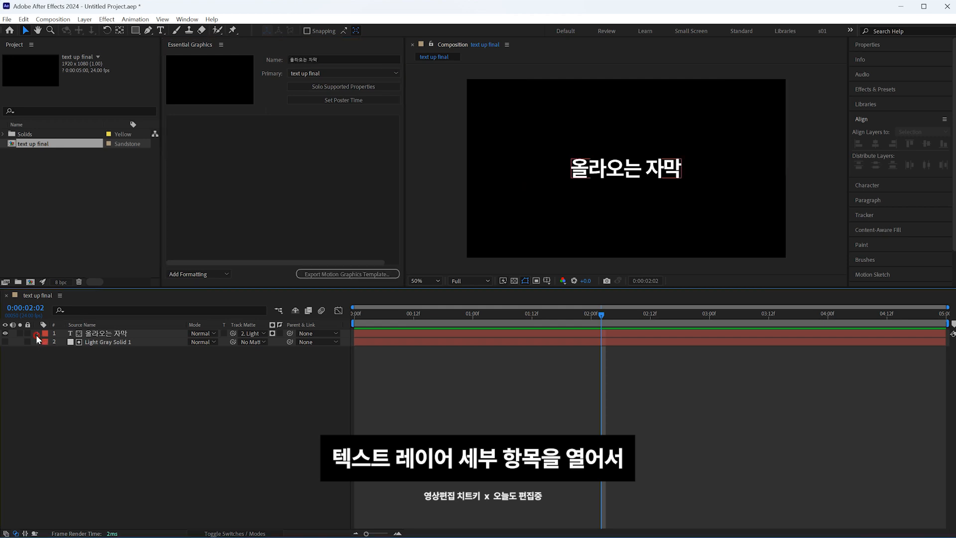
pyautogui.click(46, 342)
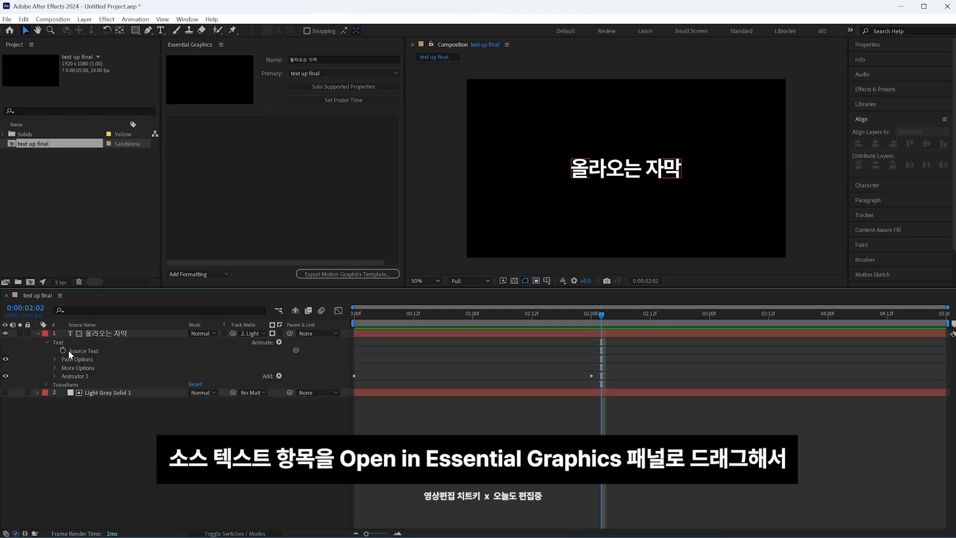
pyautogui.moveTo(71, 352); pyautogui.dragTo(208, 162)
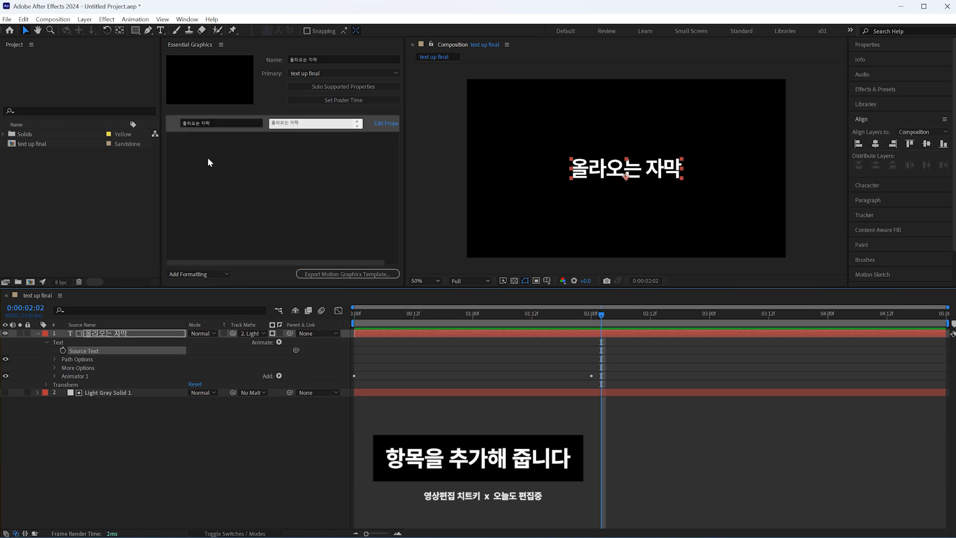
pyautogui.moveTo(401, 169); pyautogui.dragTo(428, 170)
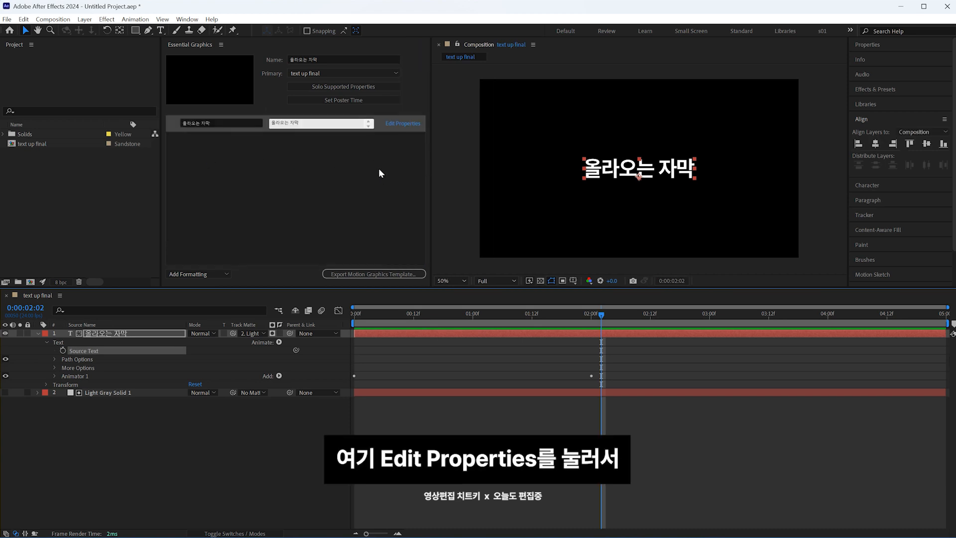
# - Enable custom font selection, font size adjustment and faux styles in the template's Source Text properties
pyautogui.click(404, 125)
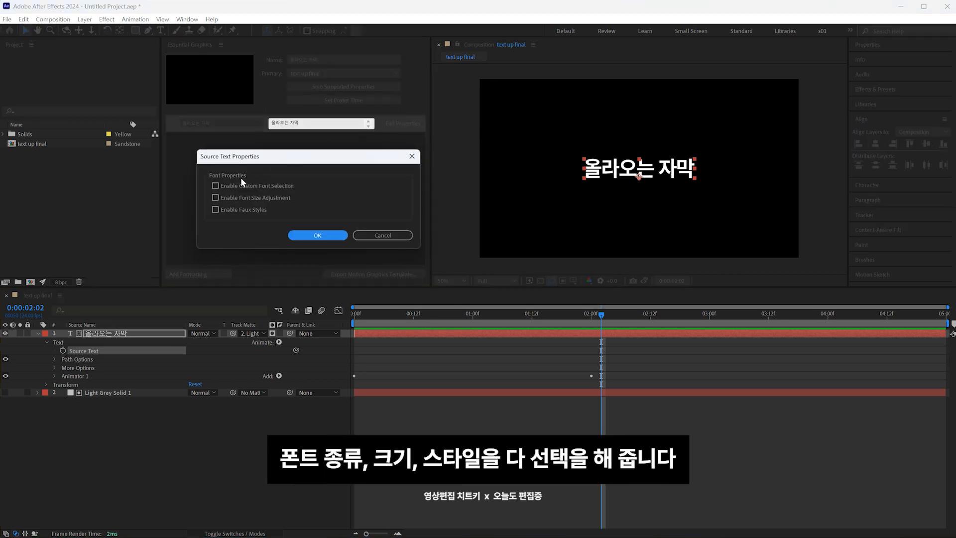
pyautogui.click(216, 186)
pyautogui.click(215, 198)
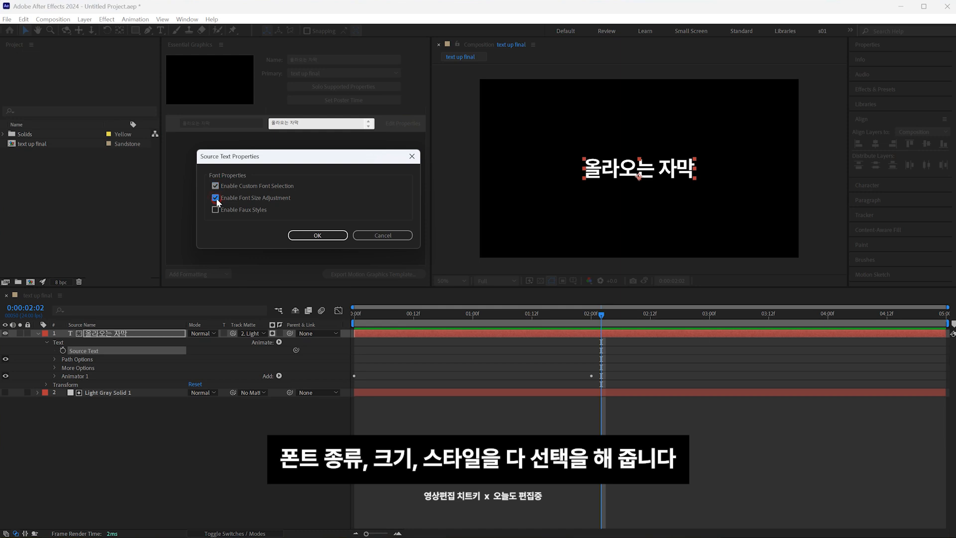
pyautogui.click(216, 210)
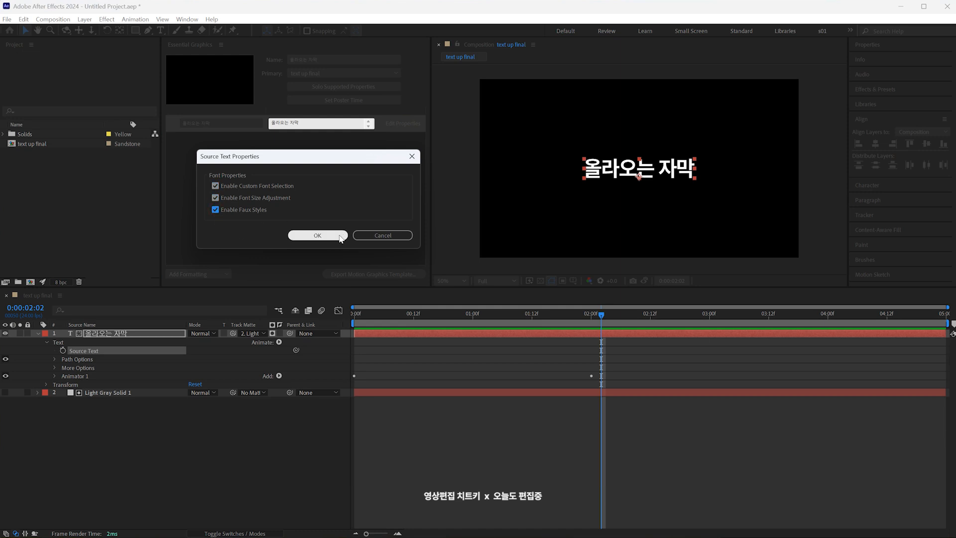
pyautogui.click(321, 236)
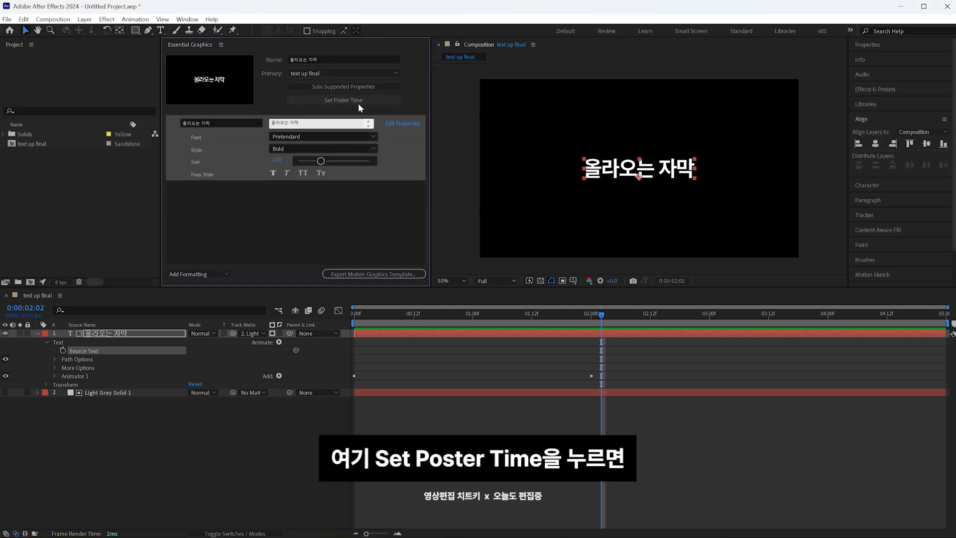
# - Set the template's poster time to the frame at 0:00:01:04, with the last characters still rising
pyautogui.click(369, 101)
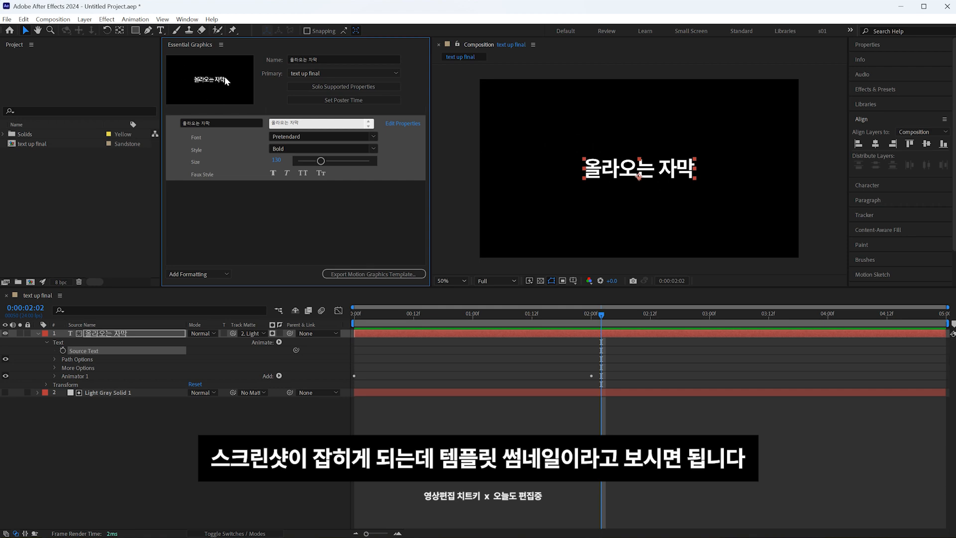
pyautogui.moveTo(601, 314); pyautogui.dragTo(493, 326)
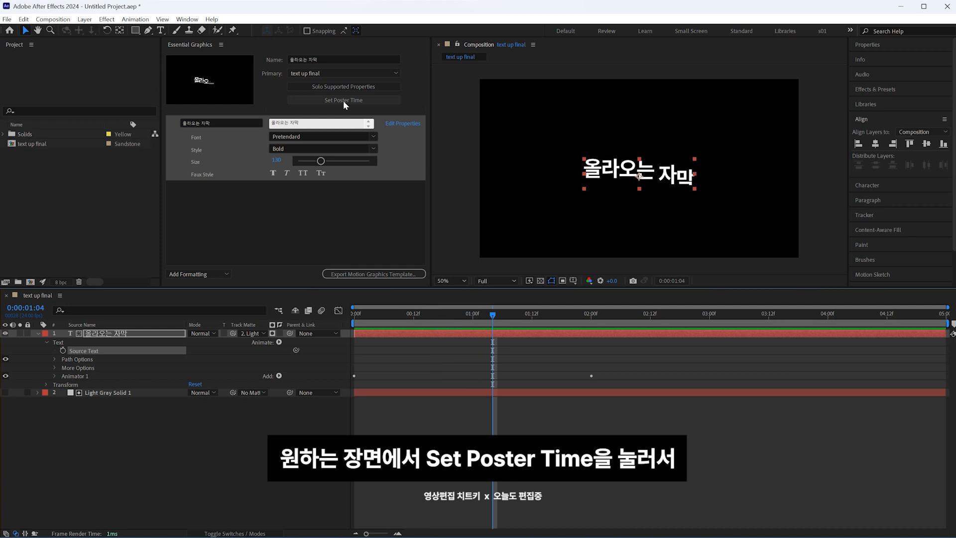
pyautogui.click(370, 105)
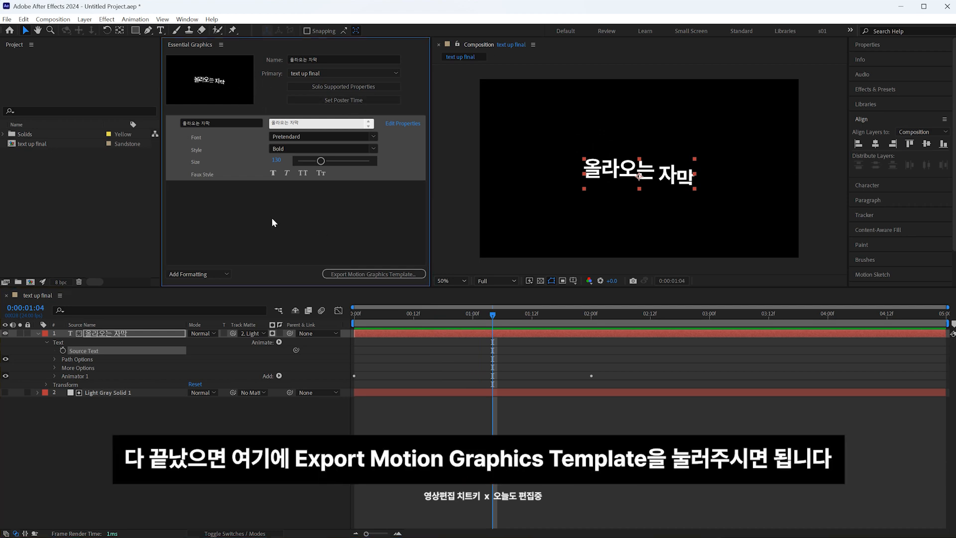
# - Start exporting the Motion Graphics template to the local drive and browse to 올라오는 자막.mogrt in the 실습 folder
pyautogui.click(374, 274)
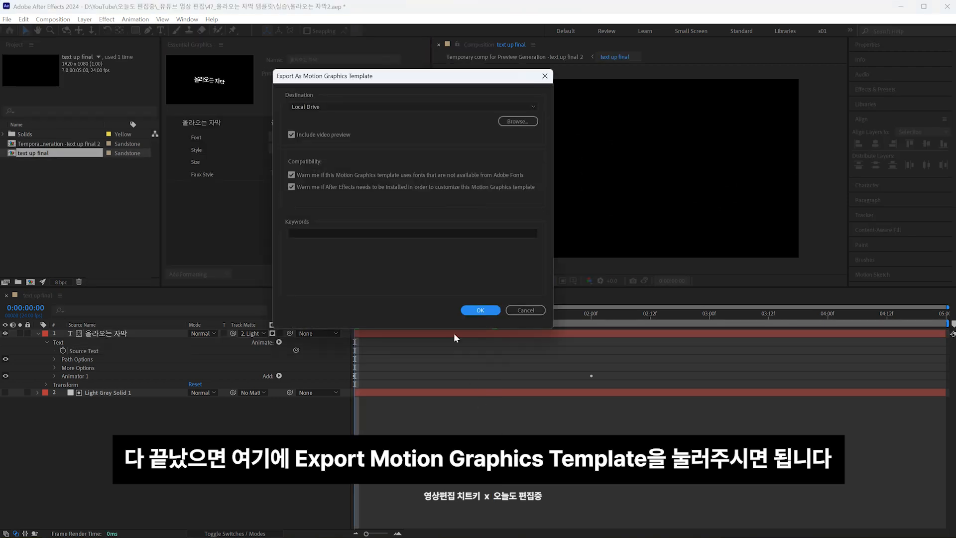
pyautogui.click(518, 122)
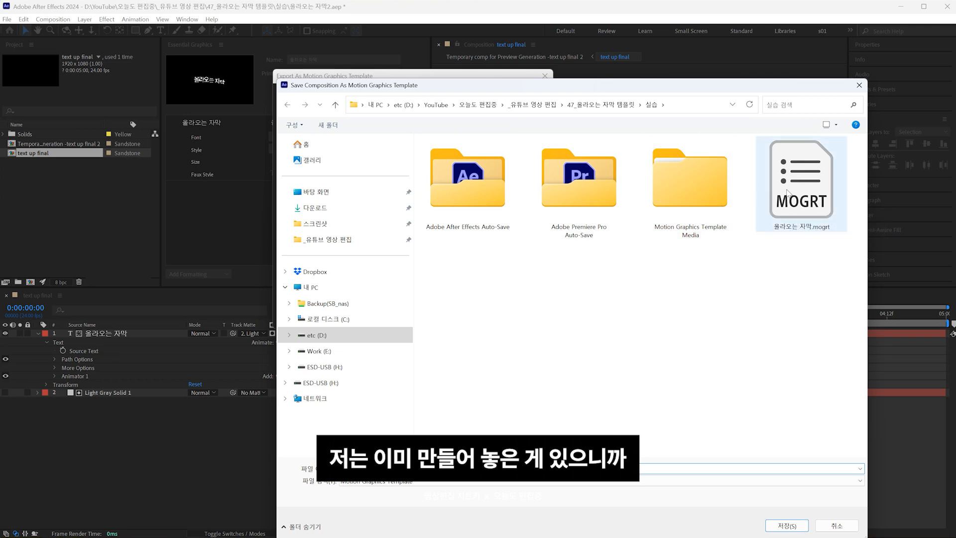
pyautogui.click(800, 222)
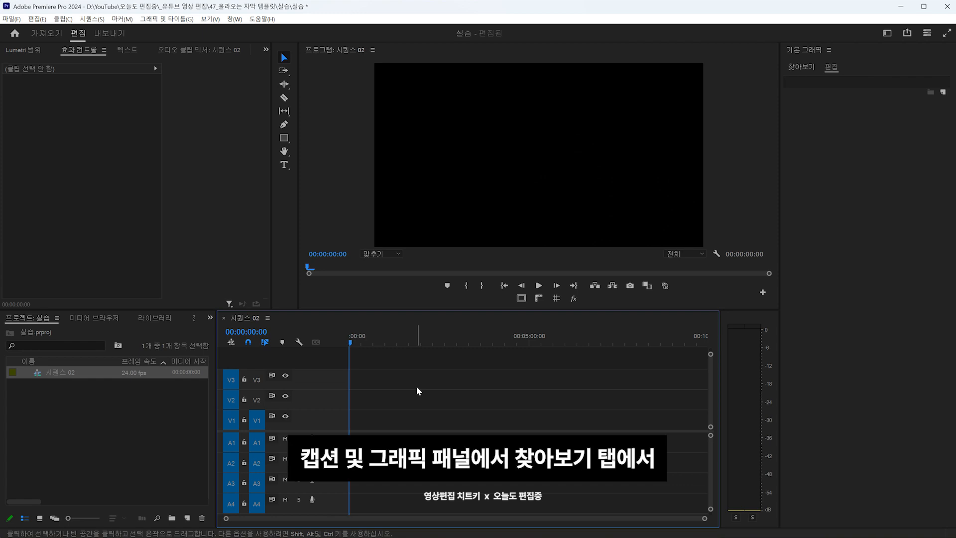
# - Switch to Premiere Pro and install the 올라오는 자막.mogrt template into the Essential Graphics template library
pyautogui.click(806, 65)
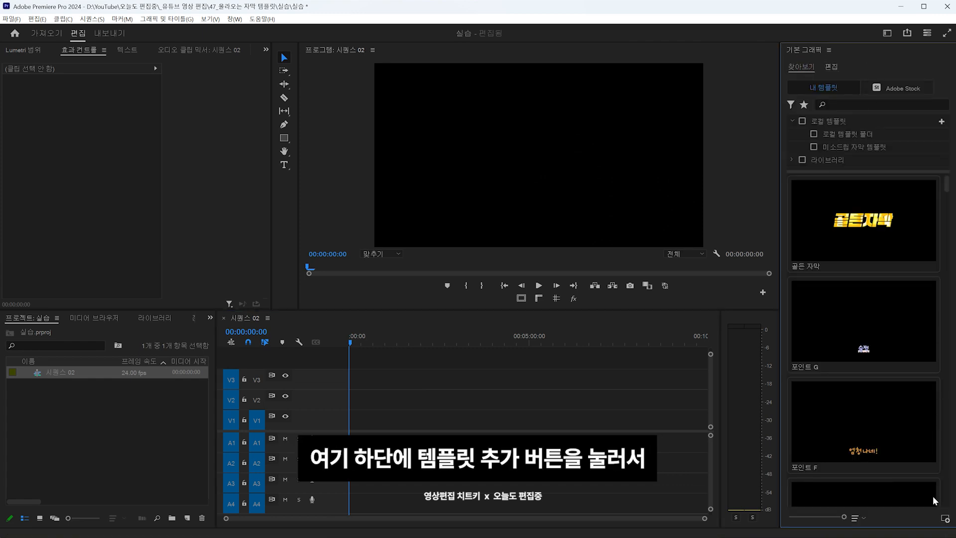
pyautogui.click(945, 518)
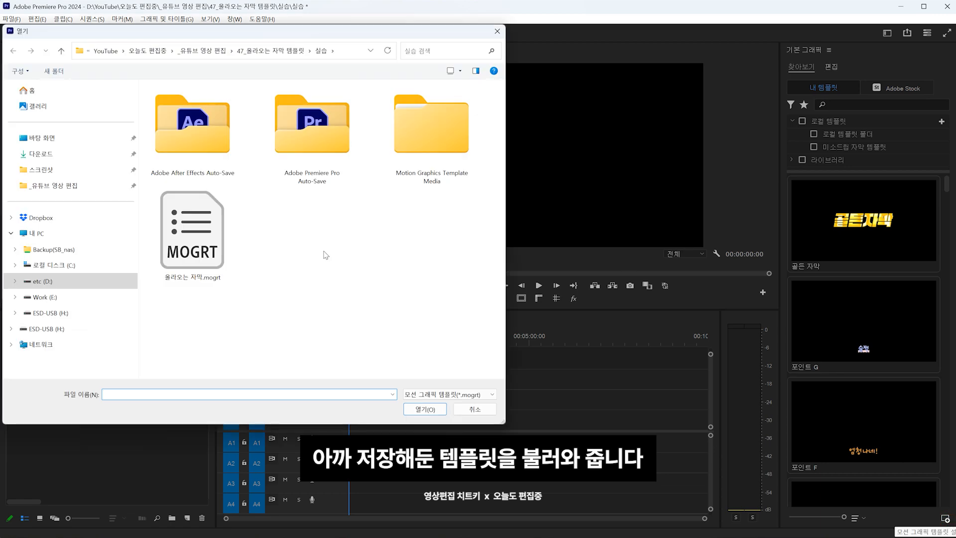
pyautogui.click(198, 237)
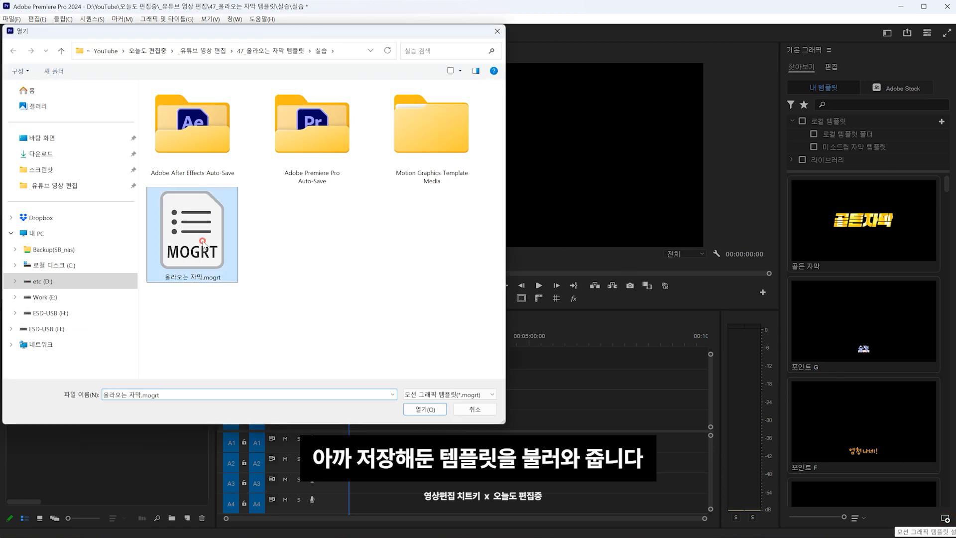
pyautogui.click(444, 409)
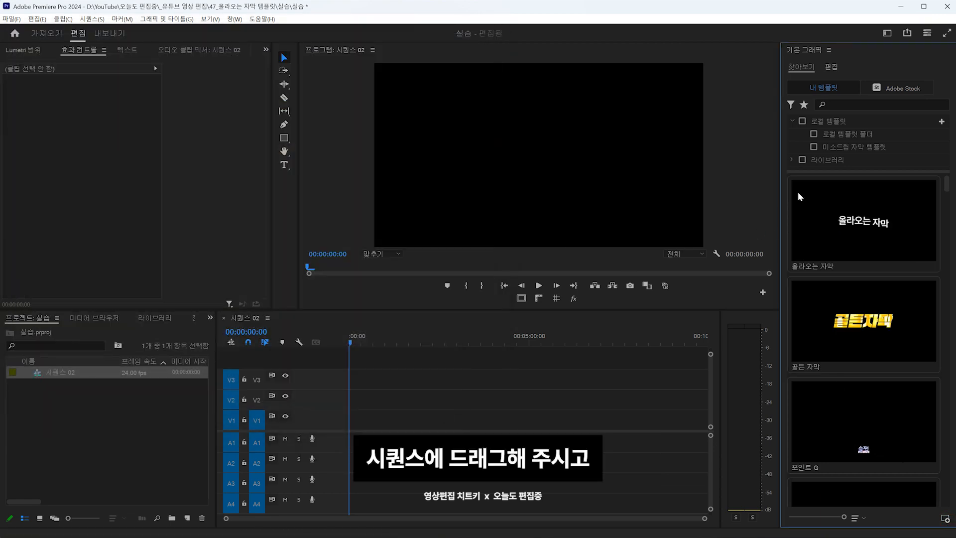
# - Place the 올라오는 자막 template on track V1 at the start of 시퀀스 02 and open its text for editing
pyautogui.moveTo(880, 248); pyautogui.dragTo(367, 420)
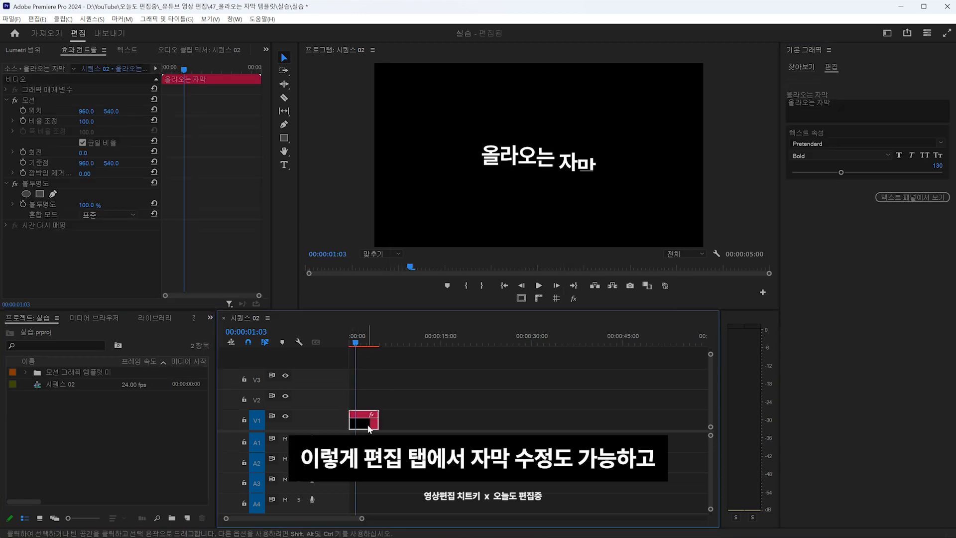
pyautogui.click(868, 104)
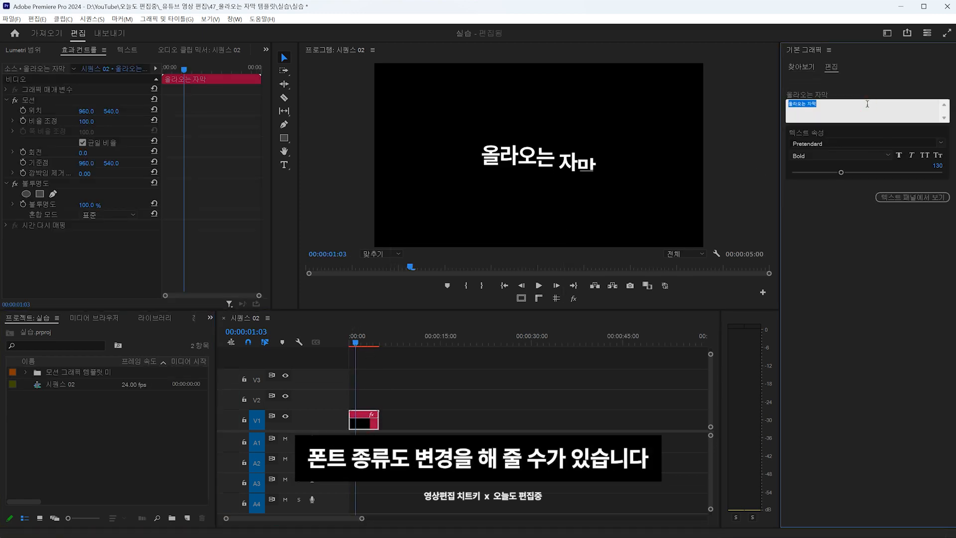
# - Change the template's text to 구독과 좋아요 in the Rix독립고딕_Pro Regular font and play the sequence from the start
pyautogui.write('r')
pyautogui.write('독과 좋')
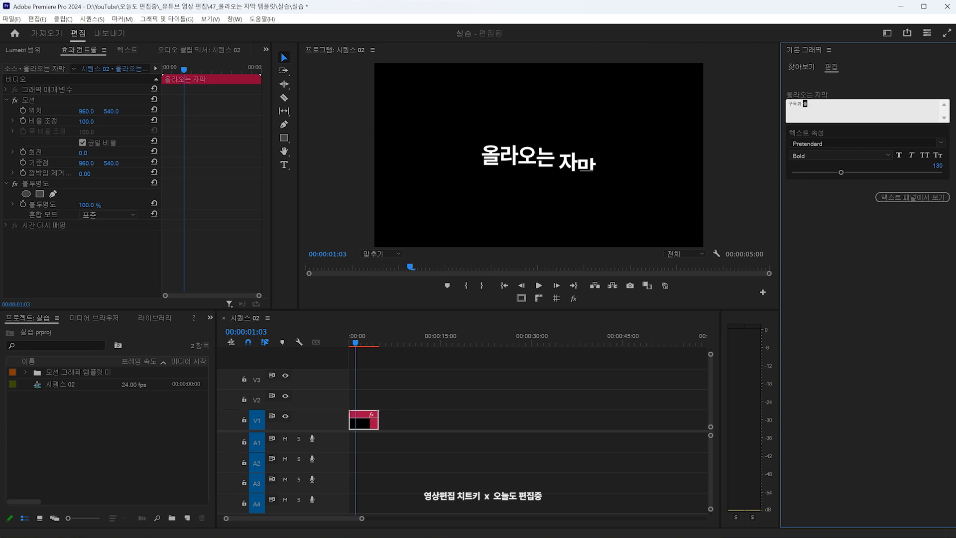
pyautogui.write('아요')
pyautogui.click(817, 204)
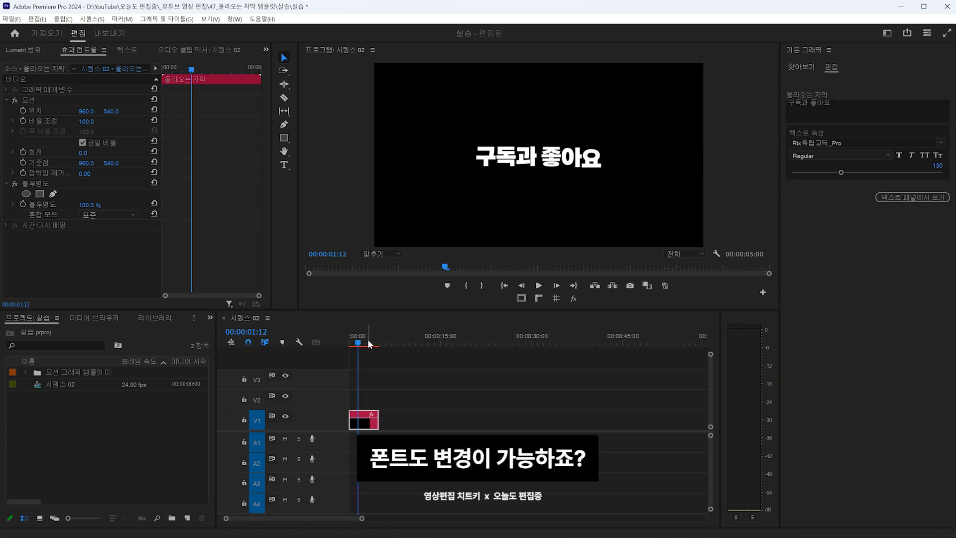
pyautogui.click(391, 336)
pyautogui.press('space')
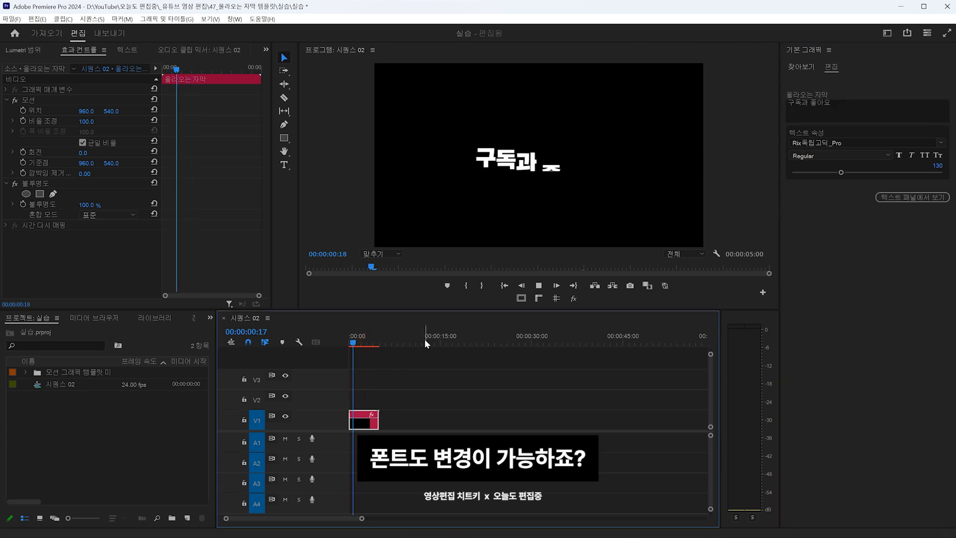
# - Increase the subtitle's font size to 150 and play the sequence from the start
pyautogui.moveTo(936, 166); pyautogui.dragTo(939, 171)
pyautogui.click(357, 337)
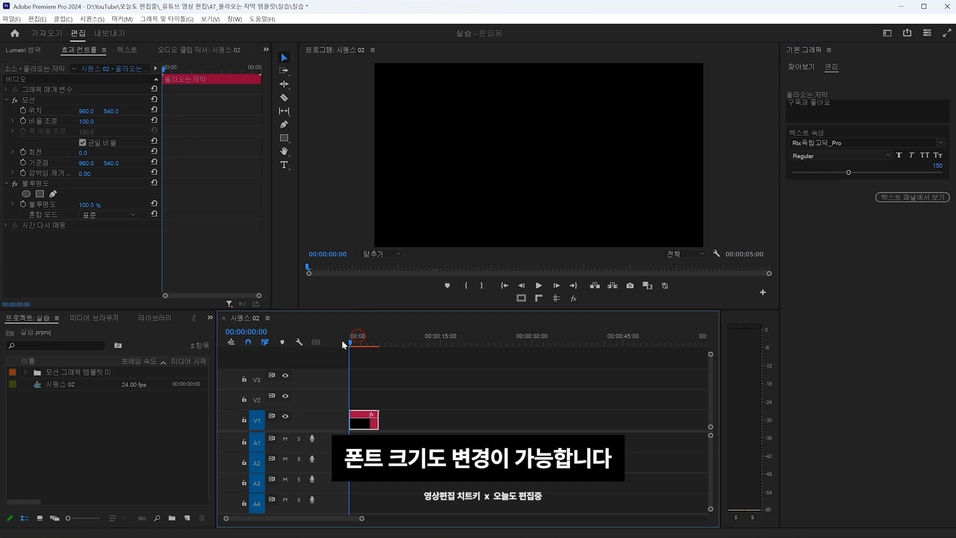
pyautogui.press('space')
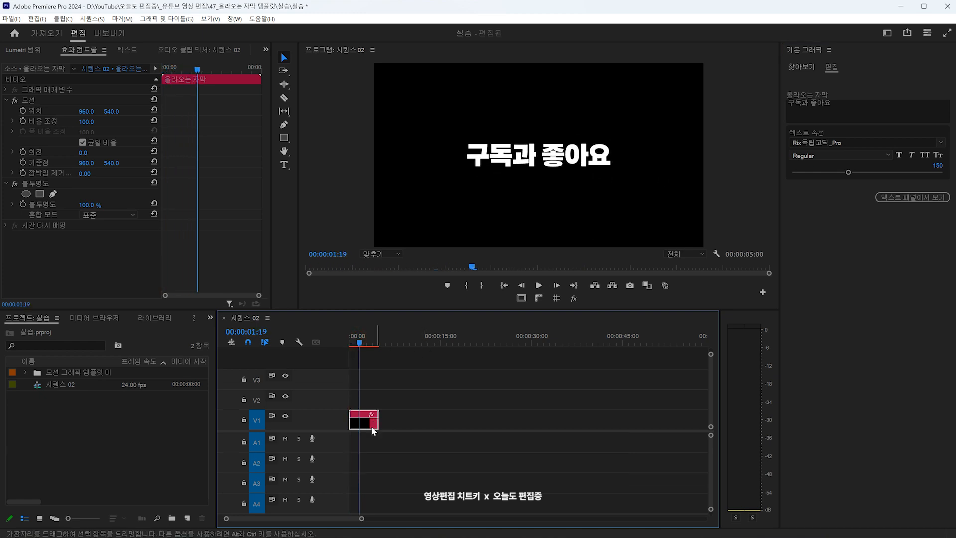
# - Set the 올라오는 자막 clip's speed to 200% and play the faster animation from the start of the sequence
pyautogui.press('=')
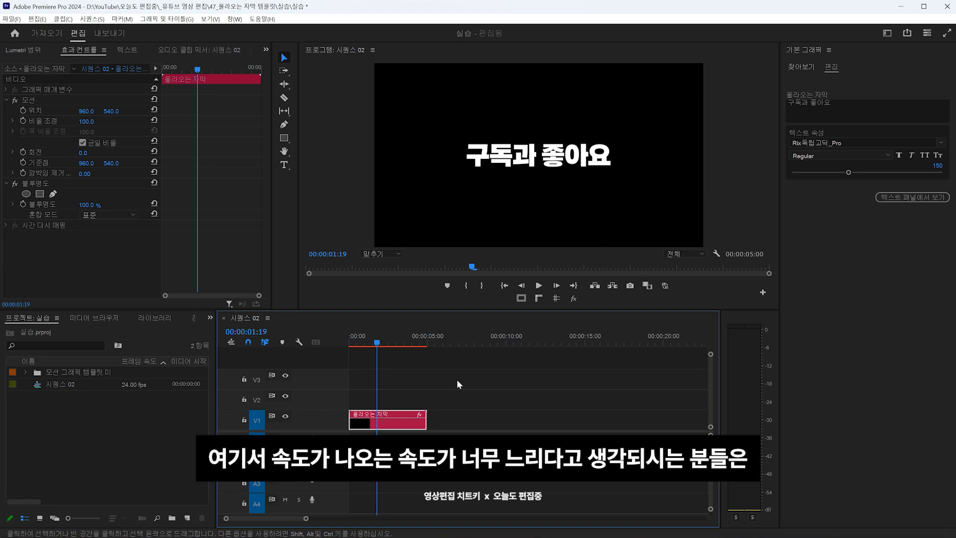
pyautogui.rightClick(393, 419)
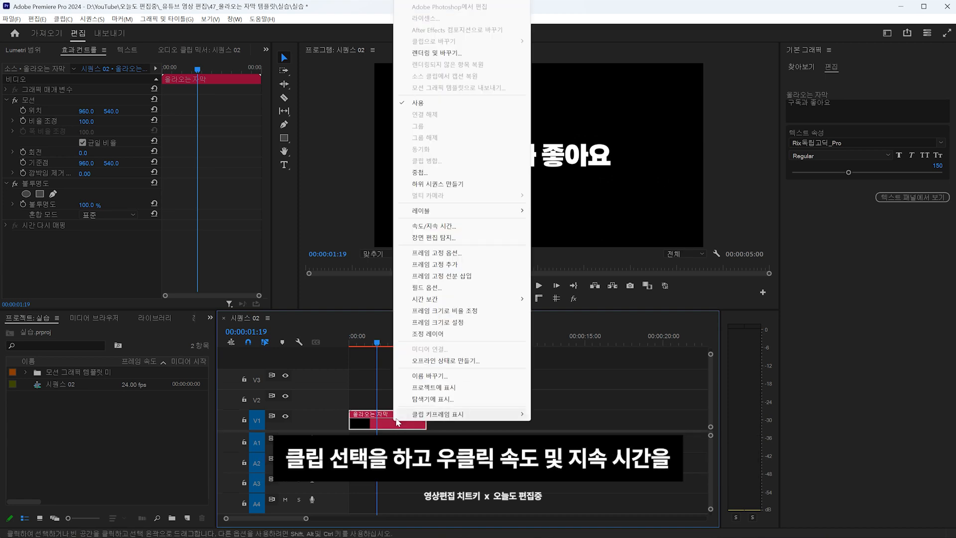
pyautogui.click(481, 227)
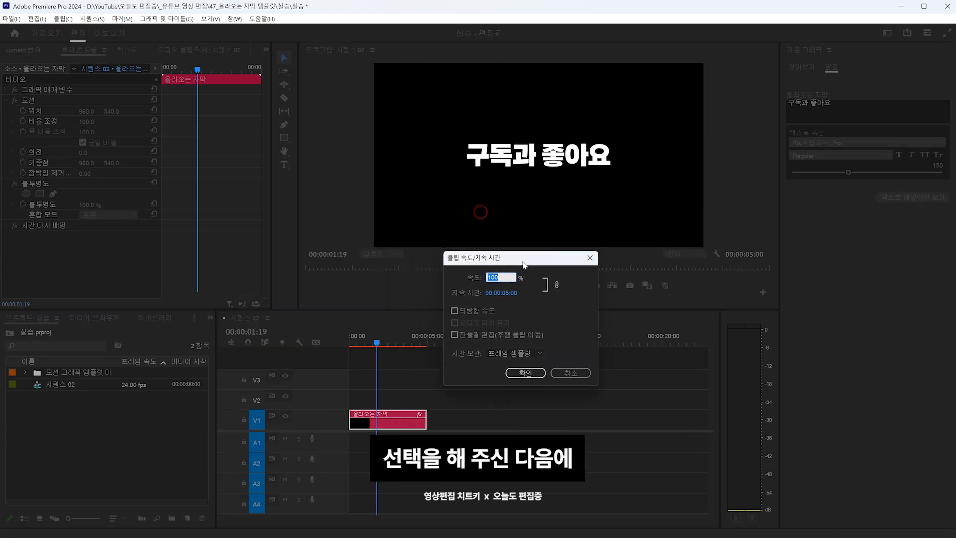
pyautogui.moveTo(525, 265); pyautogui.dragTo(506, 262)
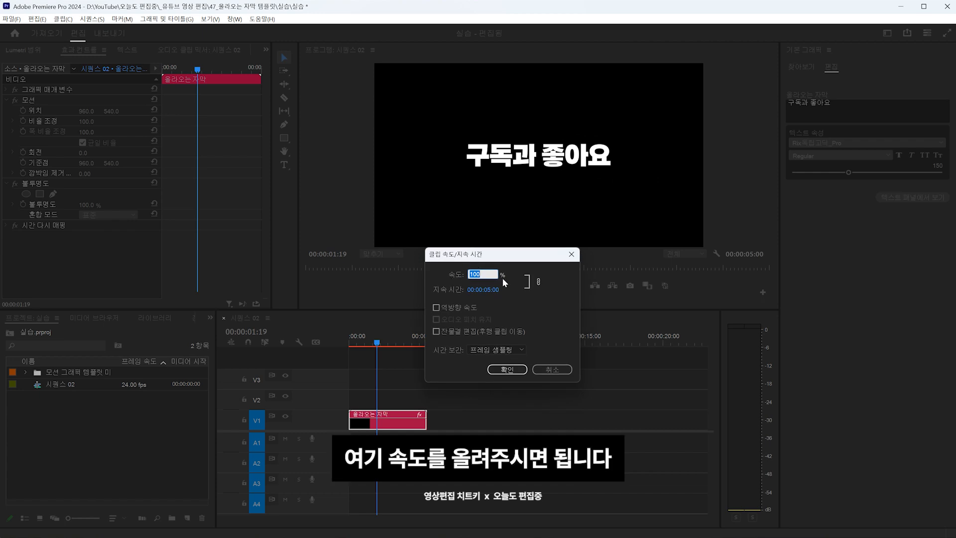
pyautogui.write('200')
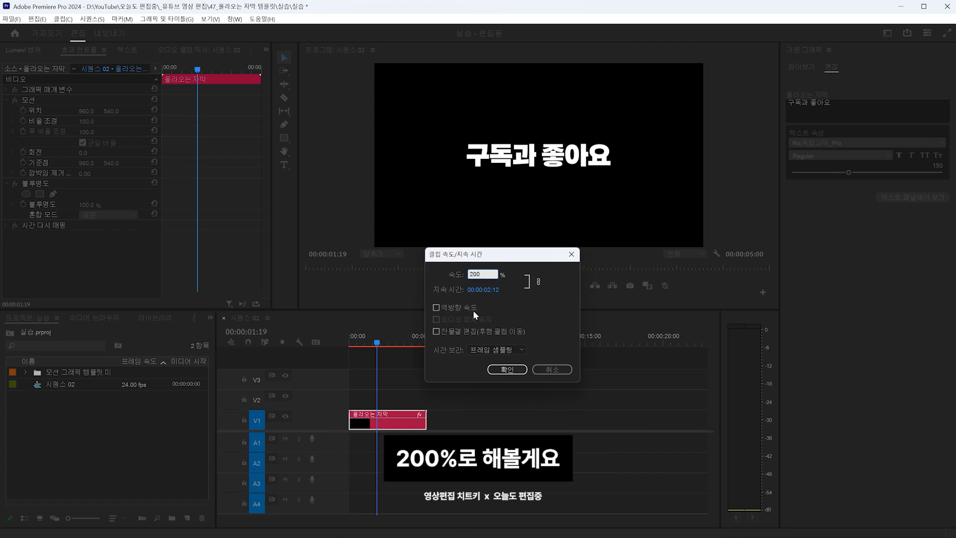
pyautogui.click(507, 369)
pyautogui.moveTo(363, 339); pyautogui.dragTo(342, 346)
pyautogui.press('space')
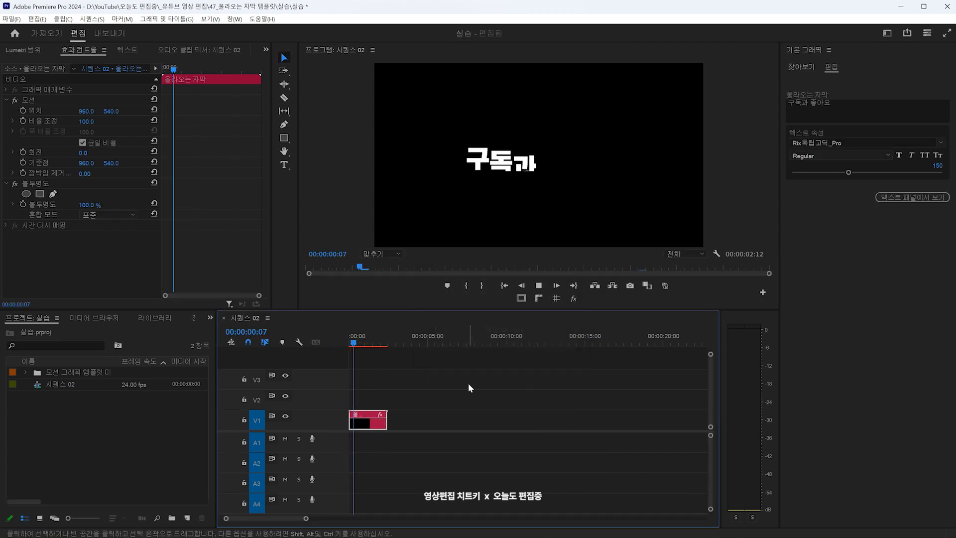